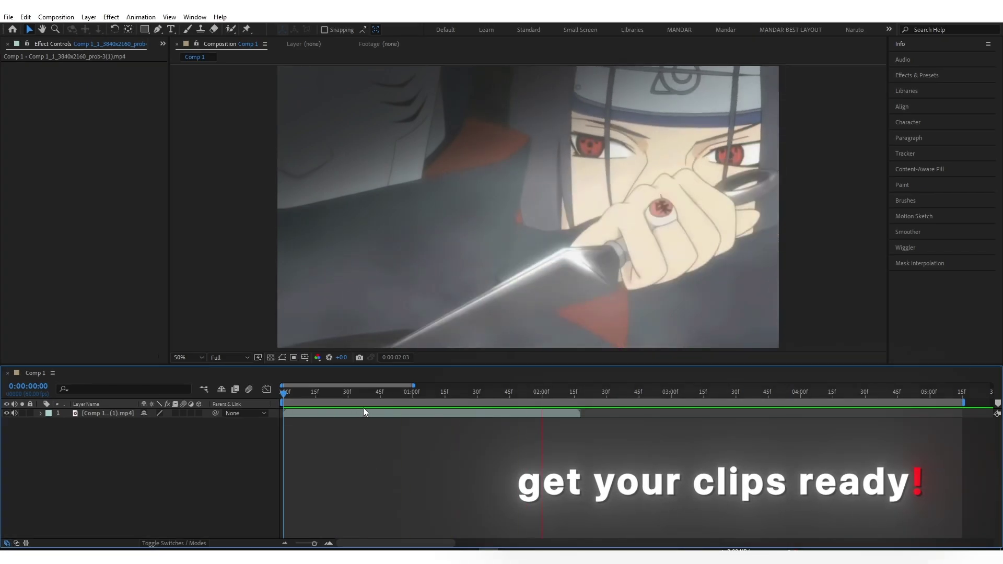
# Pre-compose the clip layer with Ctrl+Shift+C and confirm the new precomposition.
pyautogui.press('space')
pyautogui.click(295, 414)
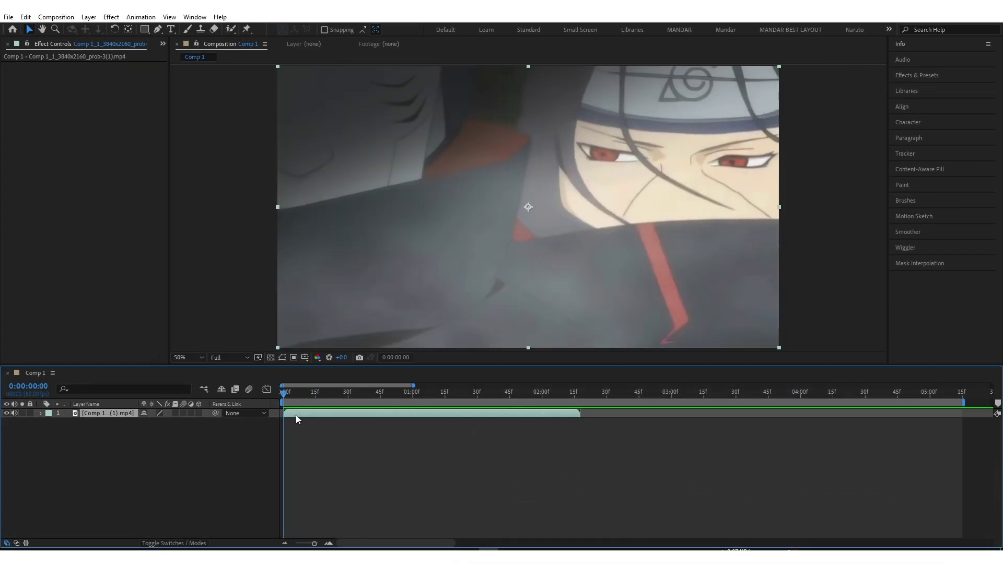
pyautogui.hotkey('ctrl', 'shift', 'c')
pyautogui.click(529, 396)
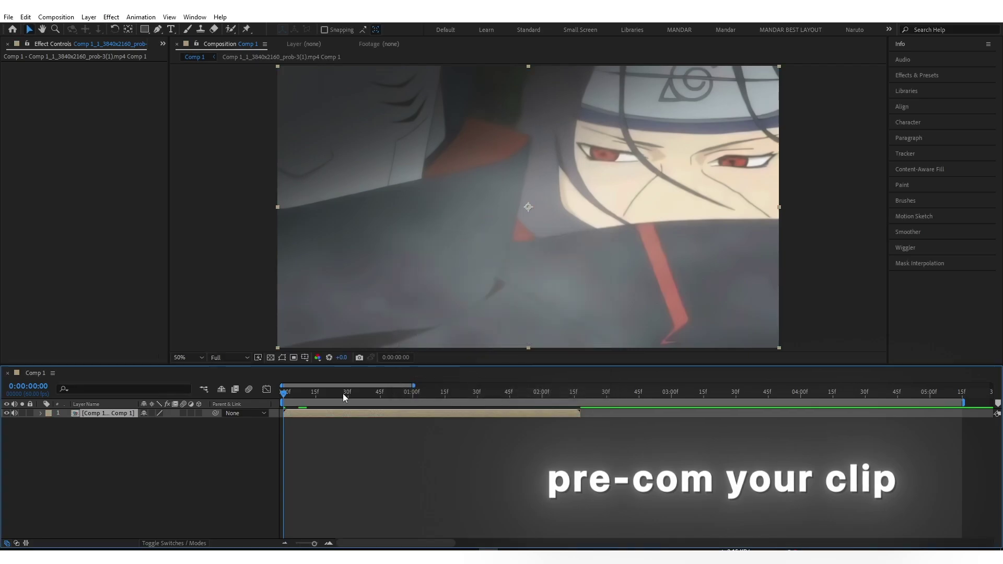
# Enable time remapping on the precomposed layer and move the current time to frame 5.
pyautogui.rightClick(298, 414)
pyautogui.moveTo(321, 174)
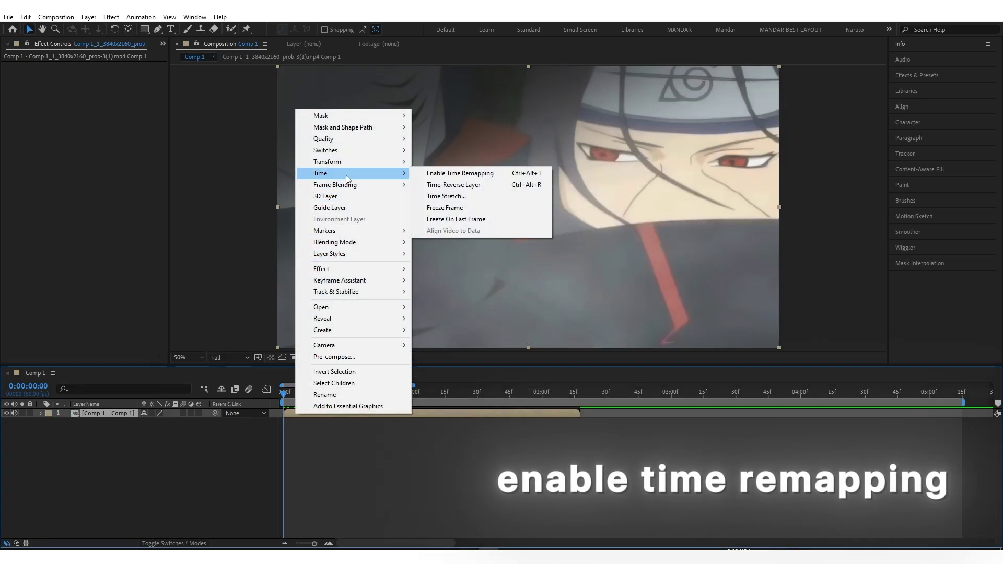
pyautogui.click(459, 173)
pyautogui.scroll(3, 285, 395)
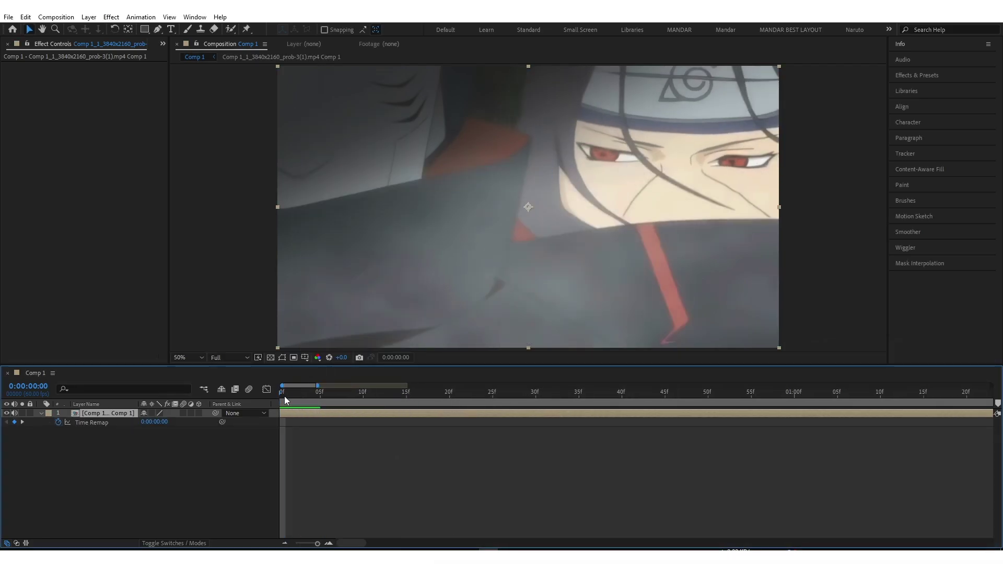
pyautogui.moveTo(284, 395); pyautogui.dragTo(335, 401)
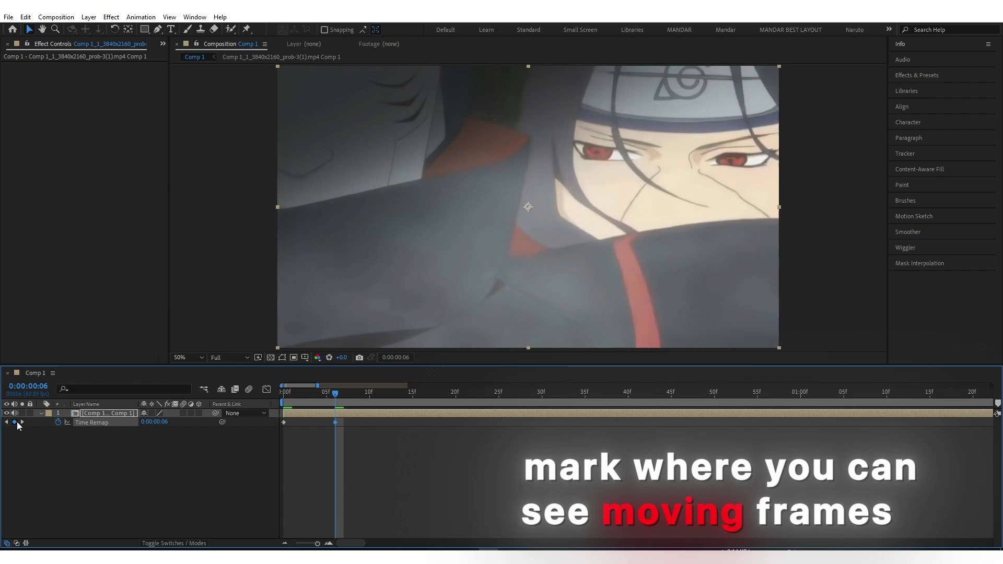
# Step frame by frame past frame 10 to find where the character moves.
pyautogui.press('pagedown')
pyautogui.press('pagedown')
pyautogui.press('pagedown')
pyautogui.press('pagedown')
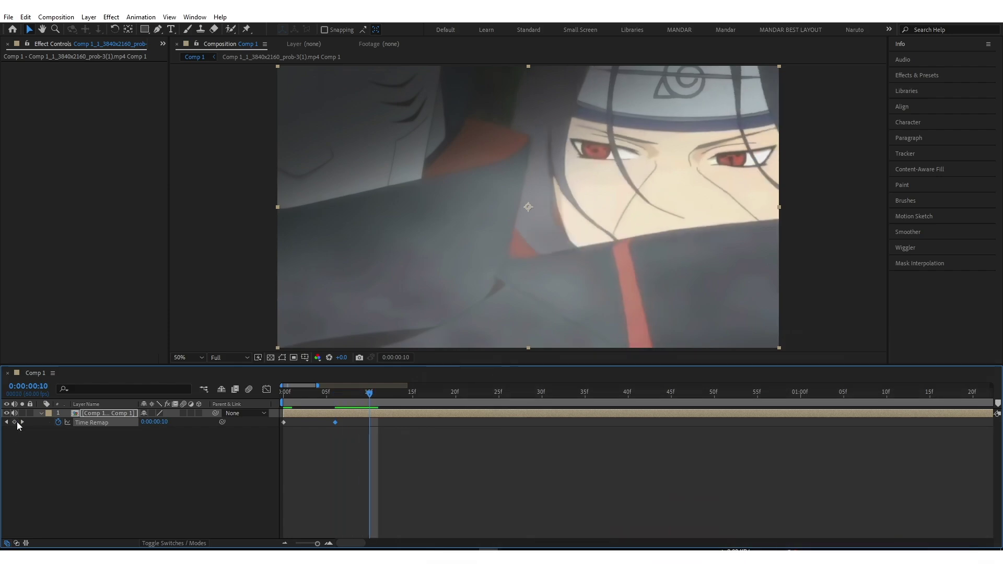
pyautogui.press('pageup')
pyautogui.press('pagedown')
pyautogui.press('pagedown')
pyautogui.press('pagedown')
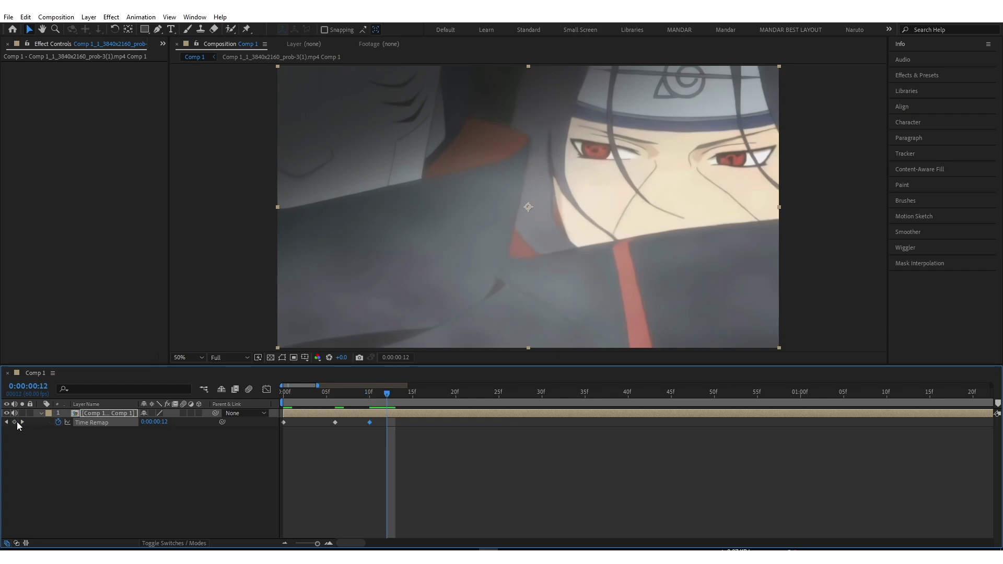
pyautogui.press('pagedown')
pyautogui.press('pagedown')
pyautogui.press('pagedown')
pyautogui.press('pagedown')
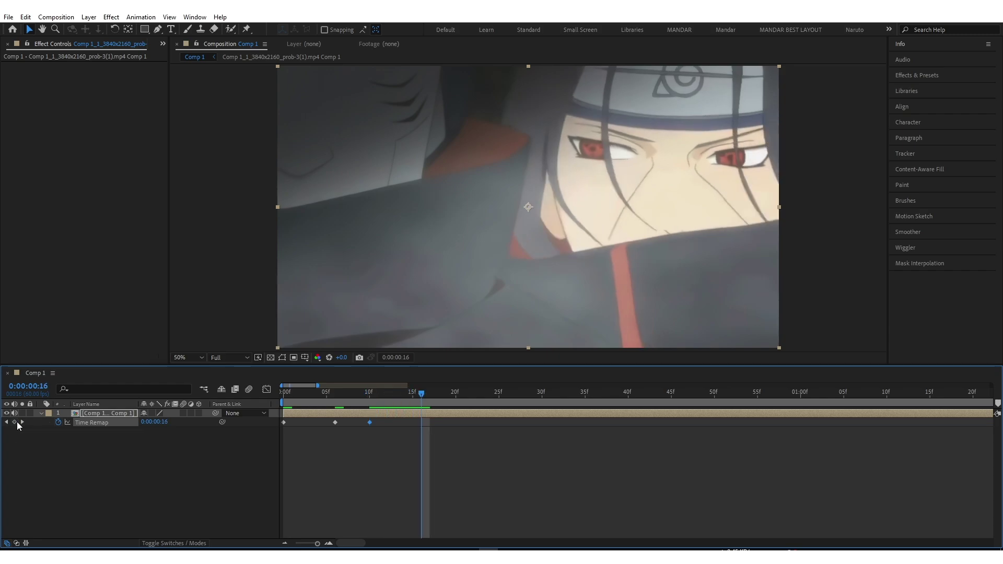
pyautogui.press('pagedown')
pyautogui.press('pagedown')
pyautogui.press('pagedown')
pyautogui.press('pagedown')
pyautogui.press('pagedown')
pyautogui.press('pagedown')
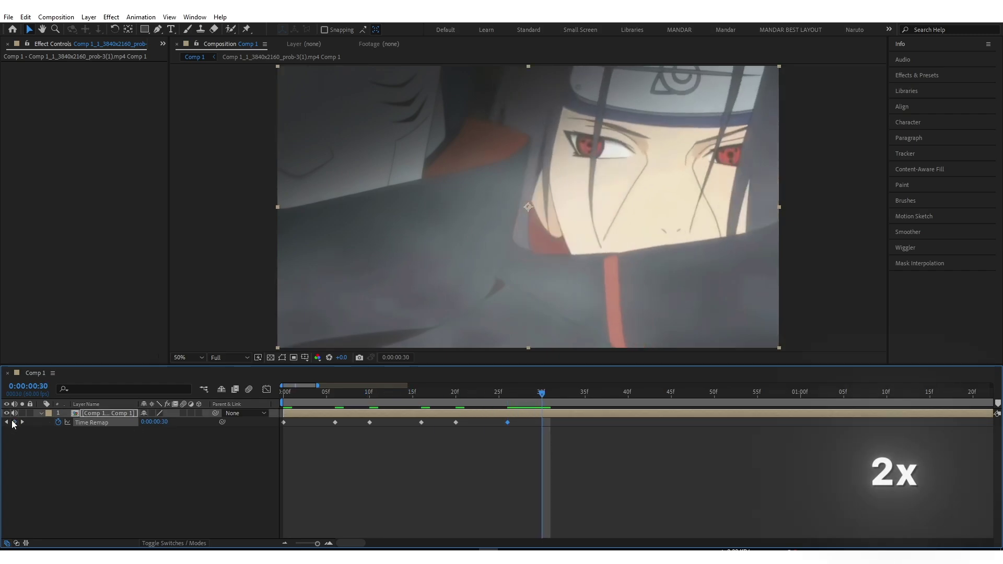
# Add Time Remap keyframes on each successive frame that shows movement.
pyautogui.click(518, 394)
pyautogui.press('pagedown')
pyautogui.press('pagedown')
pyautogui.press('pagedown')
pyautogui.click(13, 422)
pyautogui.press('-')
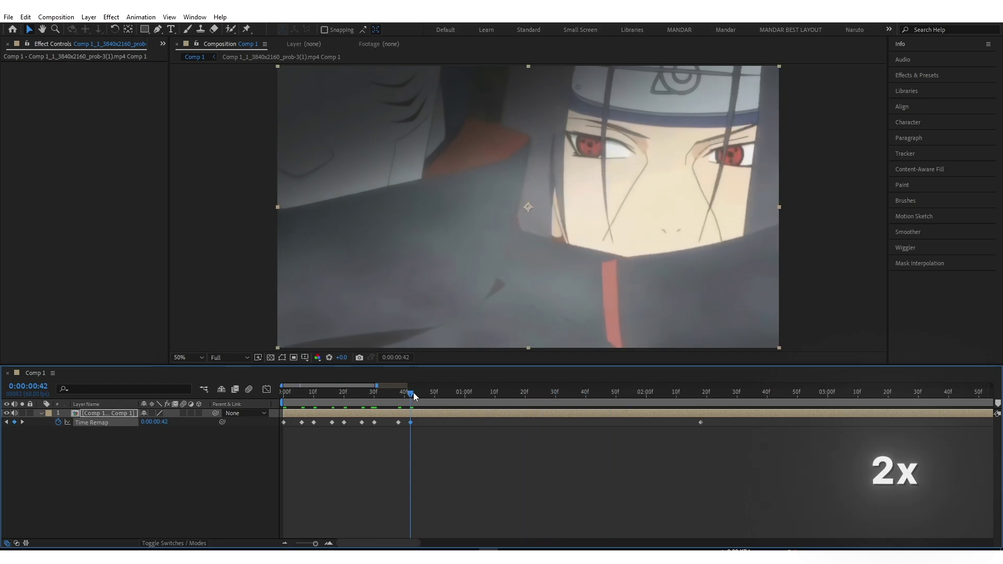
pyautogui.press('pagedown')
pyautogui.press('pagedown')
pyautogui.press('pagedown')
pyautogui.click(14, 422)
pyautogui.press('pagedown')
pyautogui.press('pagedown')
pyautogui.press('pagedown')
pyautogui.press('pagedown')
pyautogui.press('pagedown')
pyautogui.press('pagedown')
pyautogui.click(13, 421)
pyautogui.press('pagedown')
pyautogui.press('pagedown')
pyautogui.press('pagedown')
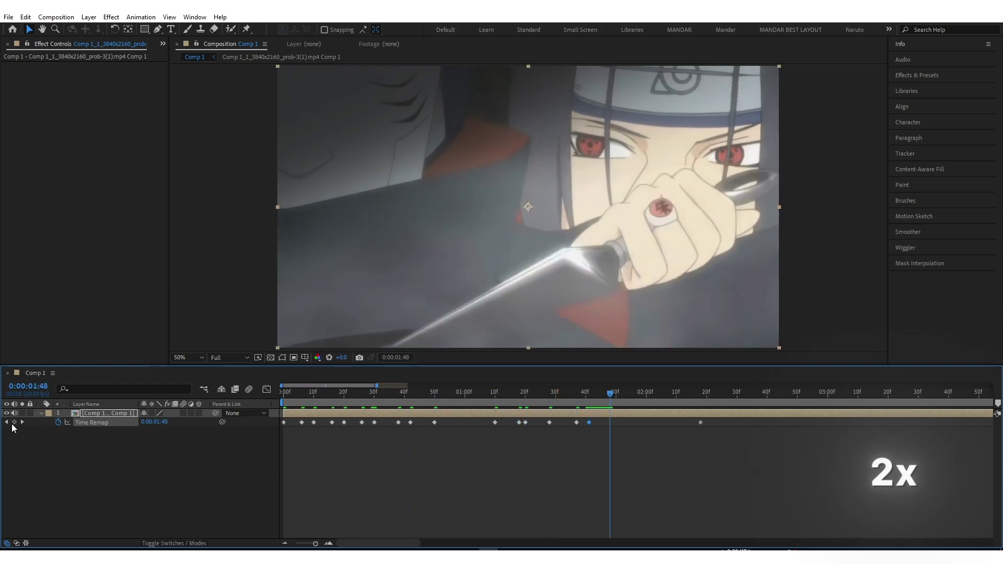
pyautogui.click(693, 389)
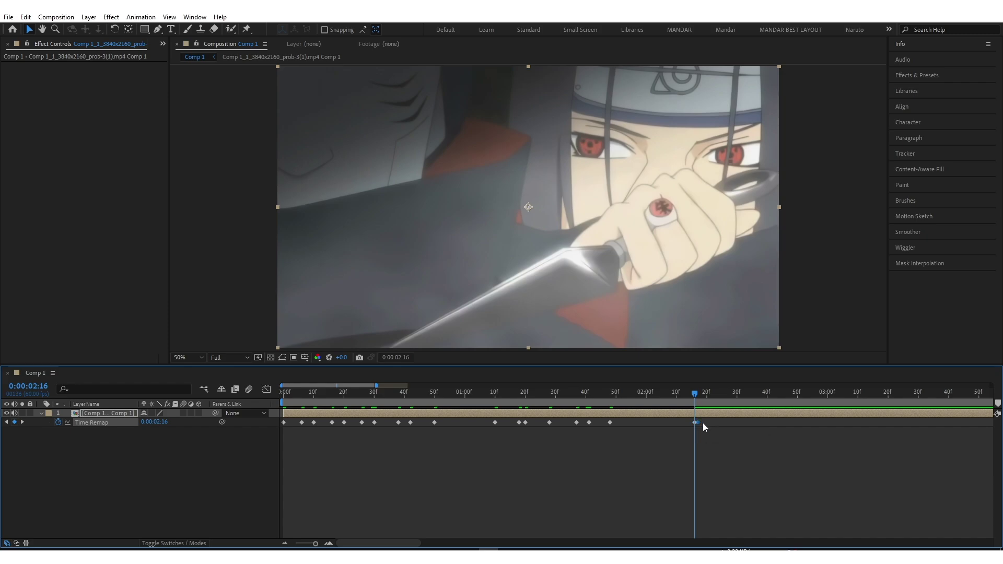
# Drag the Time Remap keyframes left so they sit on consecutive frames.
pyautogui.click(743, 438)
pyautogui.moveTo(697, 424); pyautogui.dragTo(417, 420)
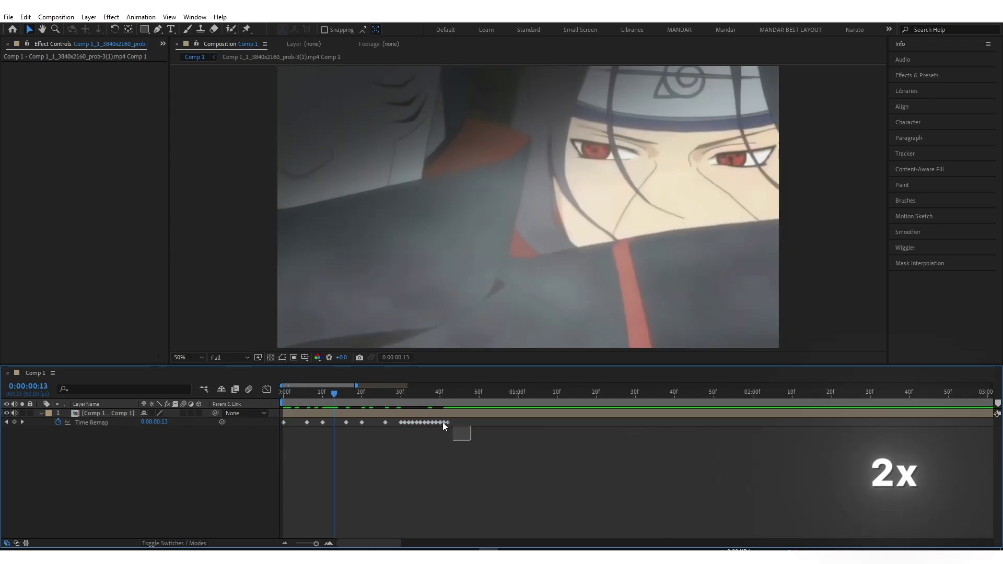
pyautogui.moveTo(476, 445); pyautogui.dragTo(423, 421)
pyautogui.moveTo(427, 422); pyautogui.dragTo(288, 421)
pyautogui.click(296, 444)
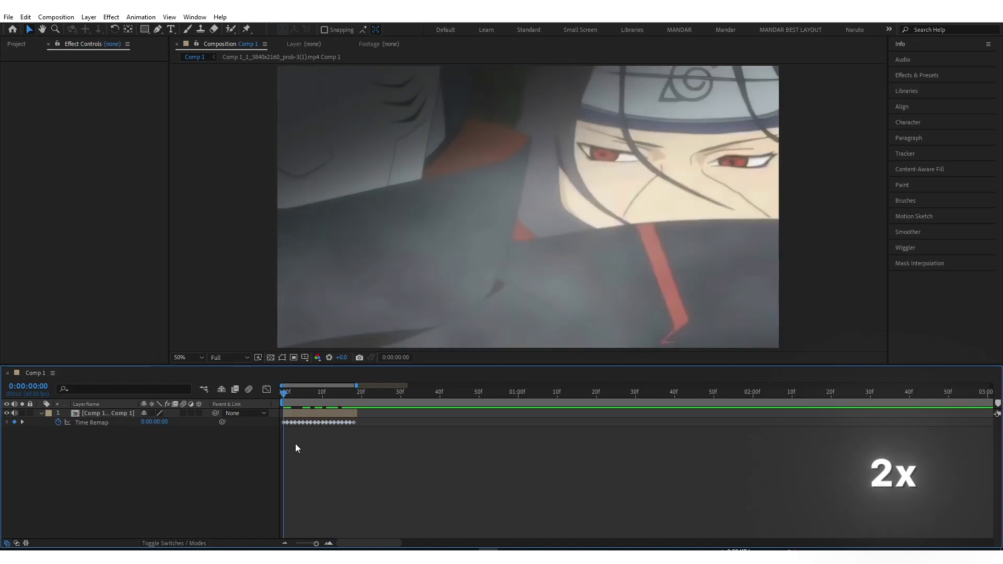
pyautogui.scroll(3, 299, 400)
# Scrub the timeline to frame 16, then preview the retimed clip from the start.
pyautogui.click(433, 397)
pyautogui.moveTo(430, 396); pyautogui.dragTo(534, 393)
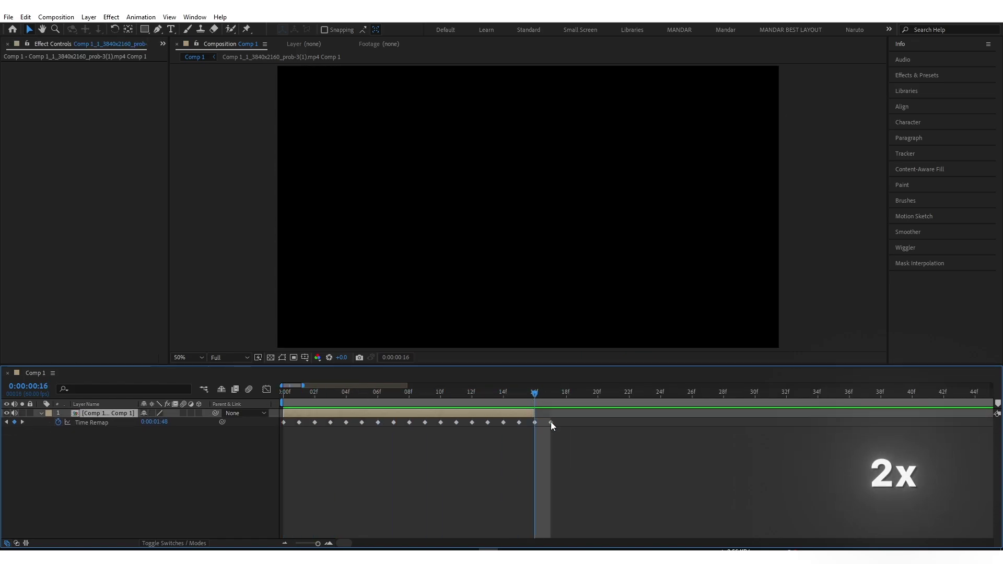
pyautogui.press('Home')
pyautogui.press('space')
pyautogui.press('space')
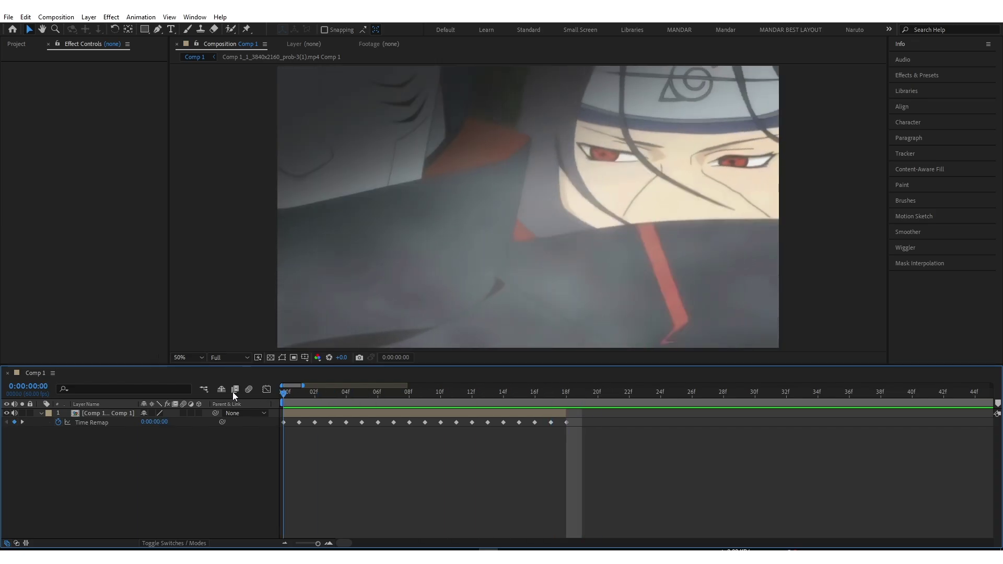
# Trim the clip layer and work area to end at frame 17, then return to the first frame.
pyautogui.click(302, 413)
pyautogui.press('-')
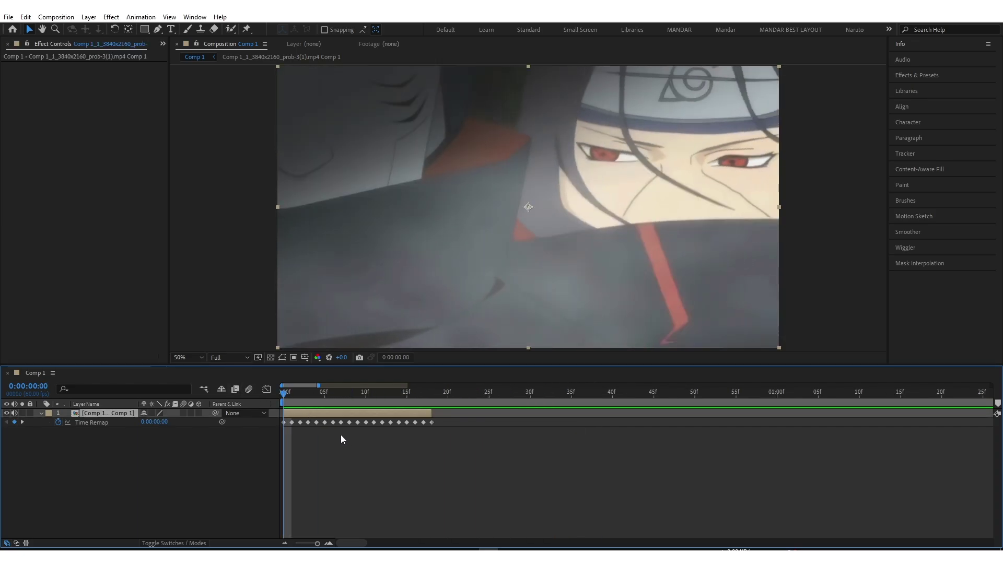
pyautogui.moveTo(432, 396); pyautogui.dragTo(426, 398)
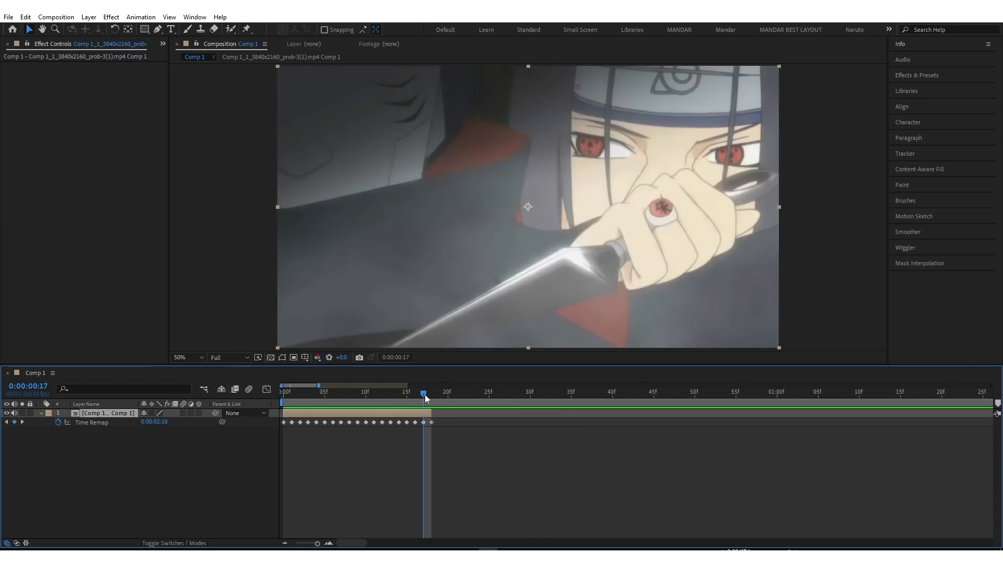
pyautogui.hotkey('alt', ']')
pyautogui.press('n')
pyautogui.press('Home')
# Render Comp 1 through the Render Queue, then go back to the Comp 1 timeline.
pyautogui.press('u')
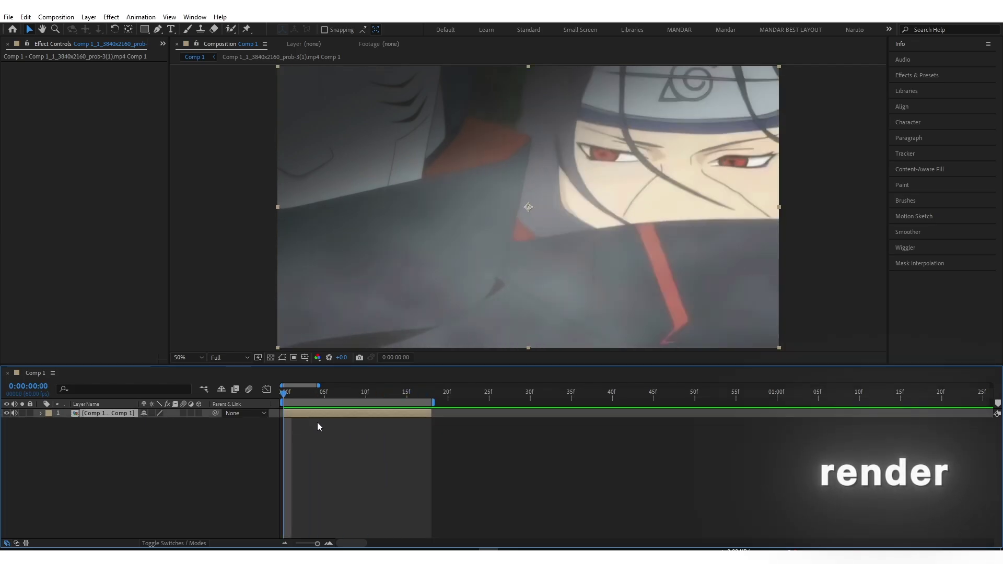
pyautogui.hotkey('ctrl', 'm')
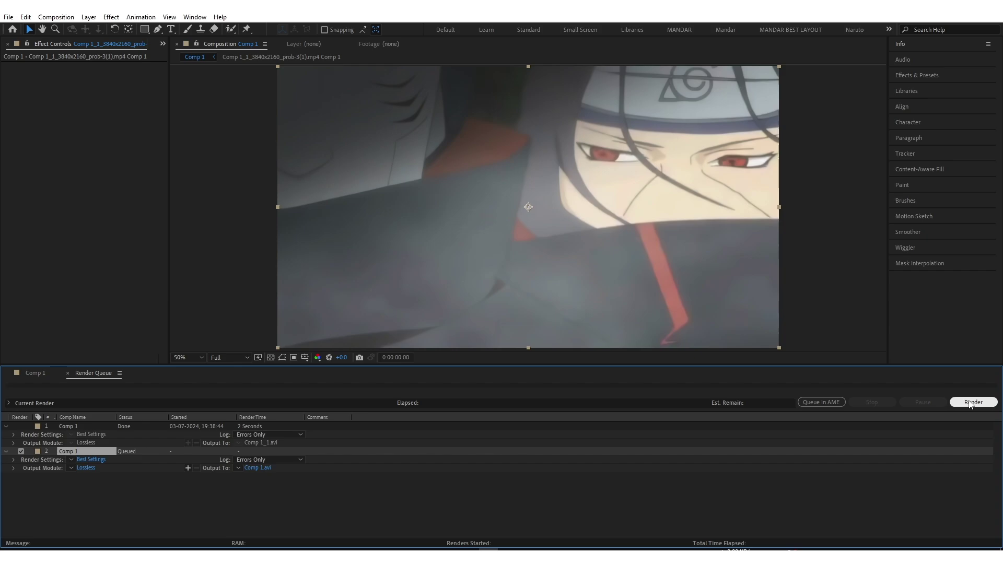
pyautogui.click(971, 403)
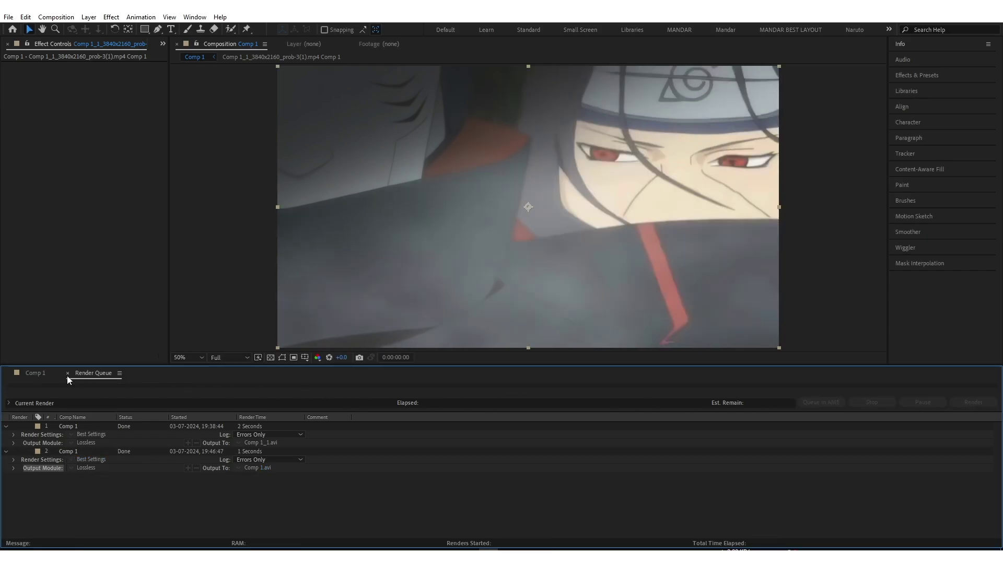
pyautogui.click(36, 373)
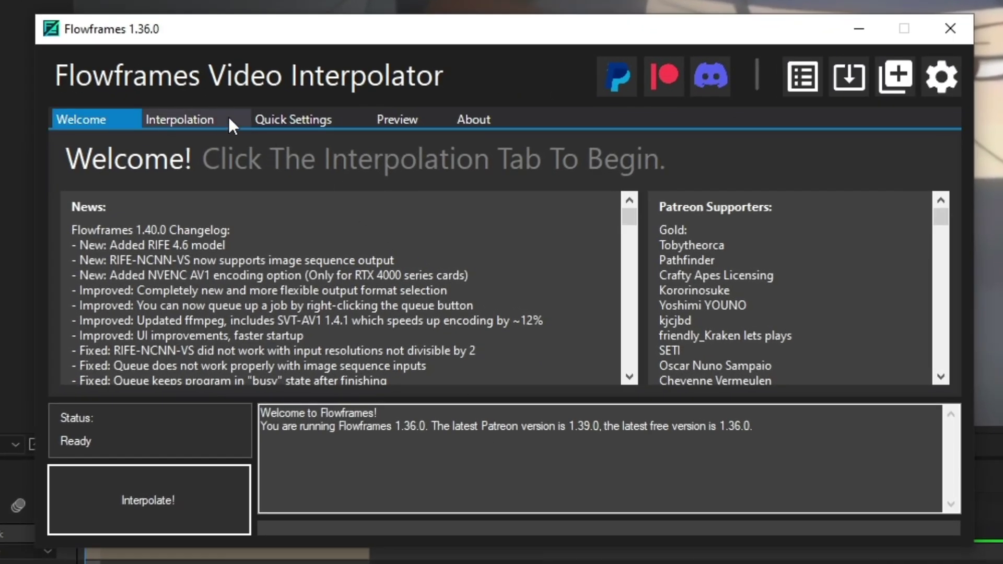
# Load the Comp 1 render as the Flowframes input video.
pyautogui.click(172, 117)
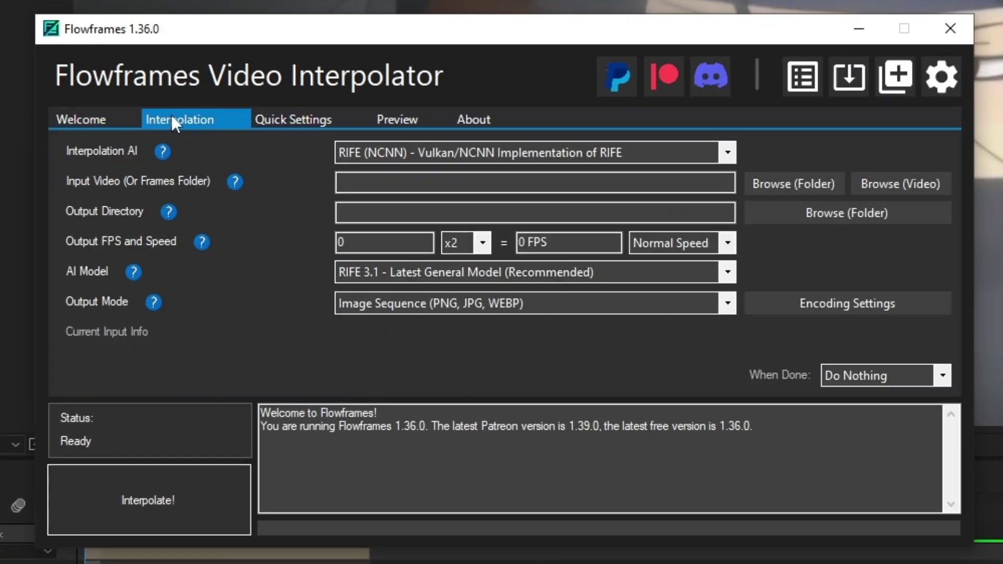
pyautogui.click(902, 185)
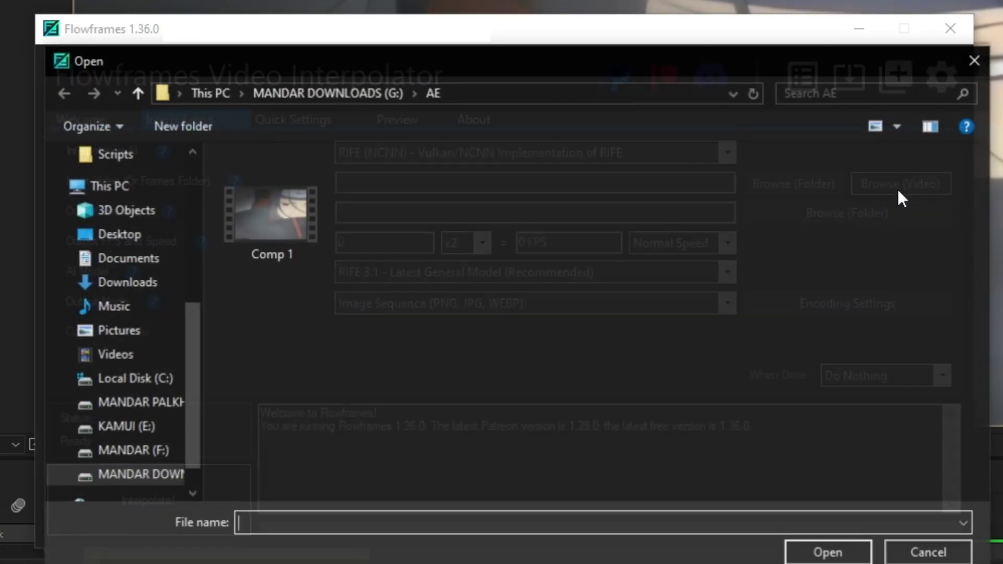
pyautogui.click(284, 227)
pyautogui.click(856, 555)
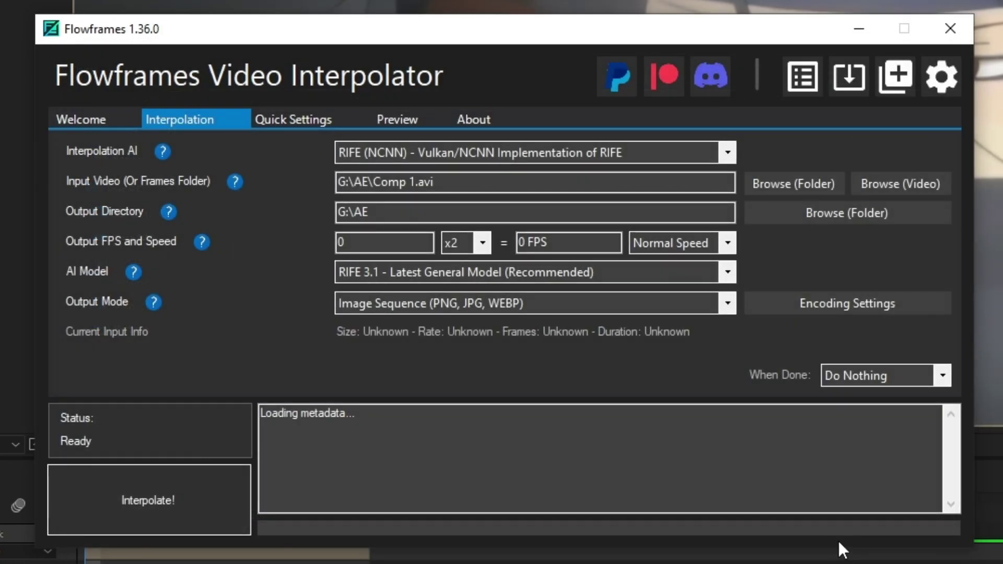
# Interpolate at x8 with RIFE (NCNN), the RIFE 1.8 Old 2D Animation model, and Image Sequence output.
pyautogui.click(458, 153)
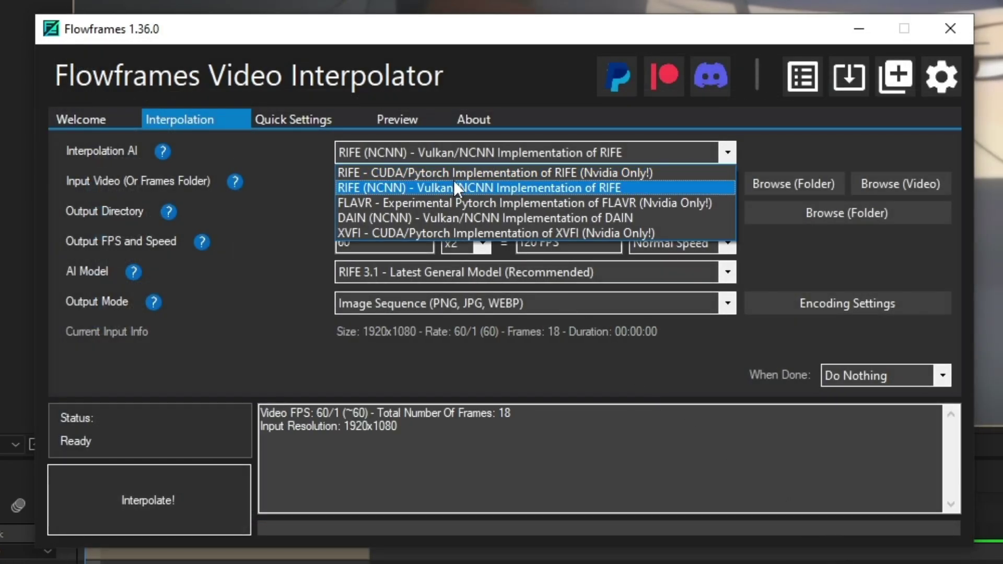
pyautogui.click(453, 187)
pyautogui.click(454, 273)
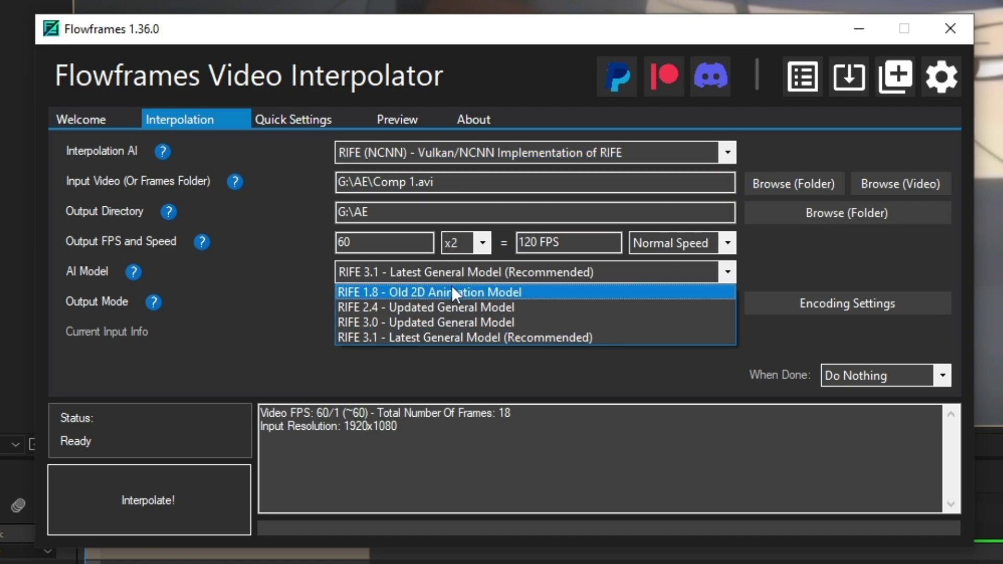
pyautogui.click(446, 292)
pyautogui.click(390, 413)
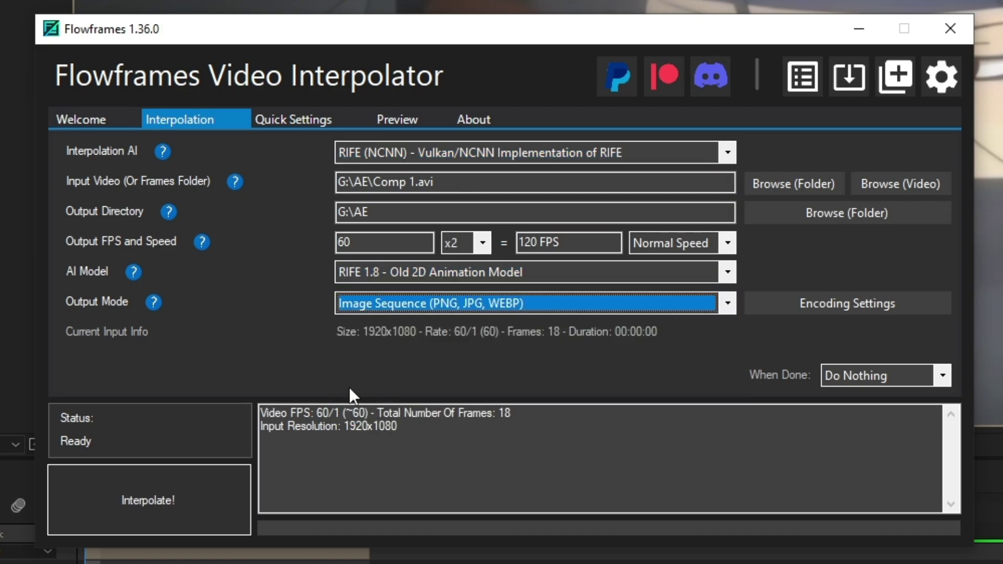
pyautogui.click(485, 248)
pyautogui.click(480, 292)
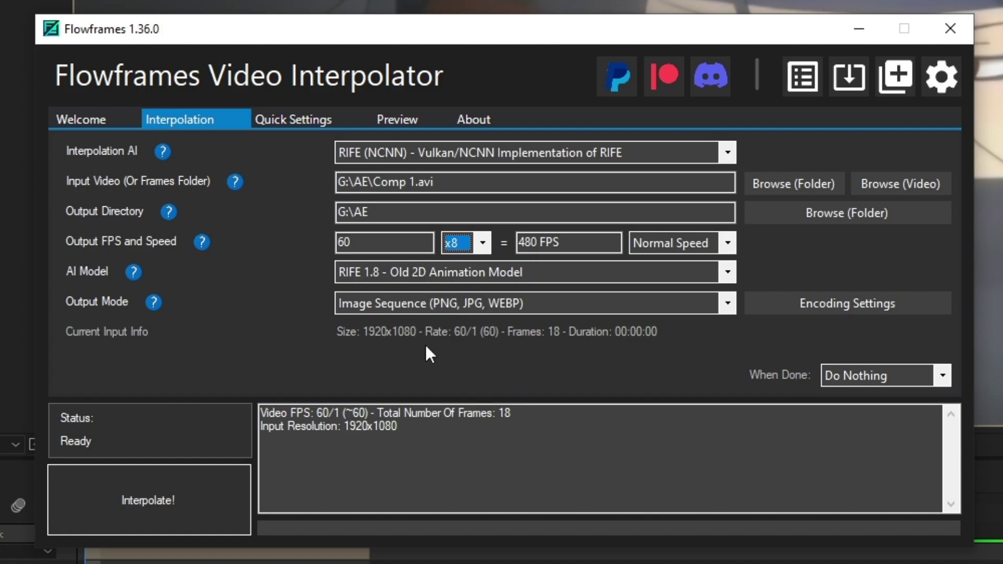
pyautogui.click(170, 489)
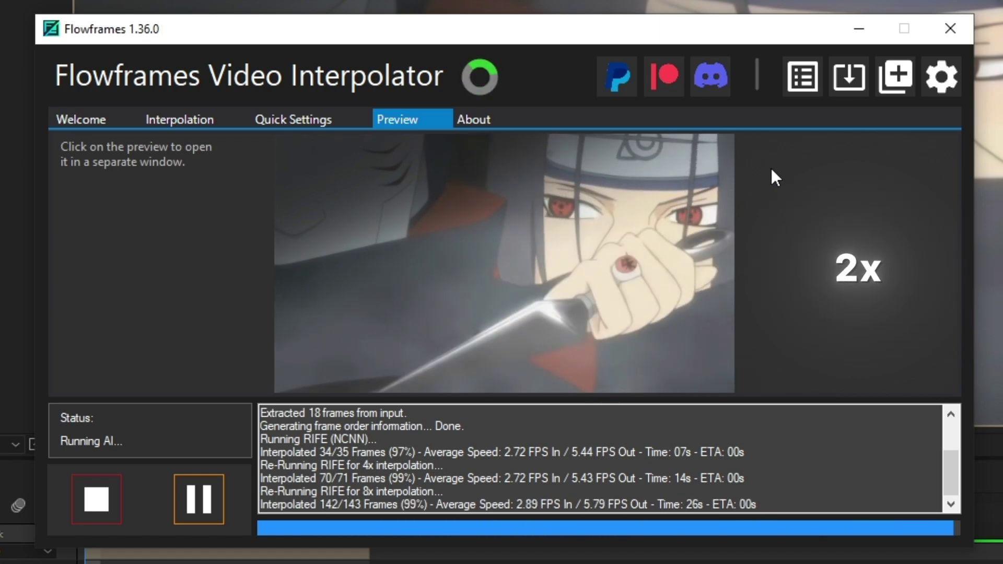
# Close Flowframes and import the interpolated frames from 00000001 as a PNG sequence.
pyautogui.click(950, 28)
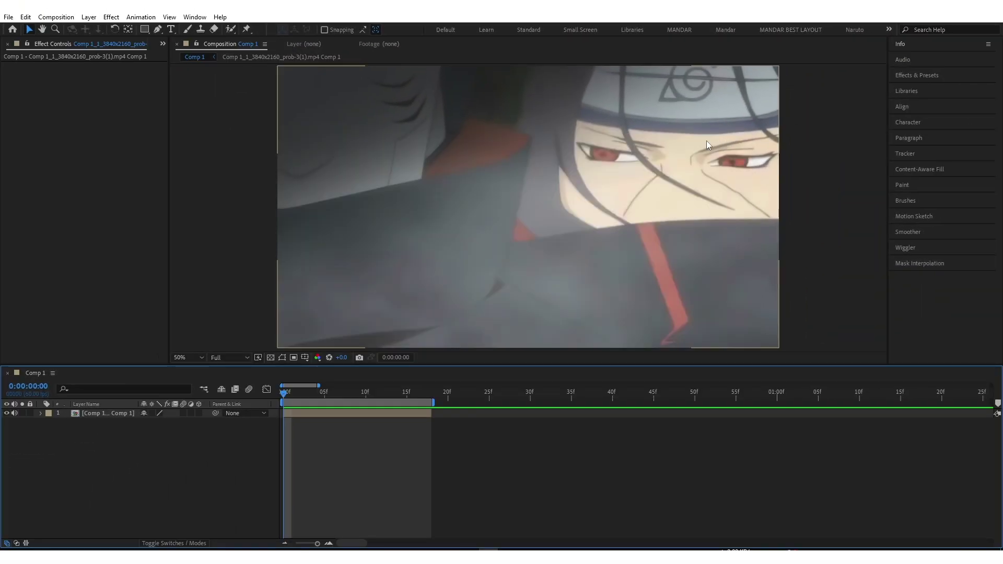
pyautogui.click(162, 43)
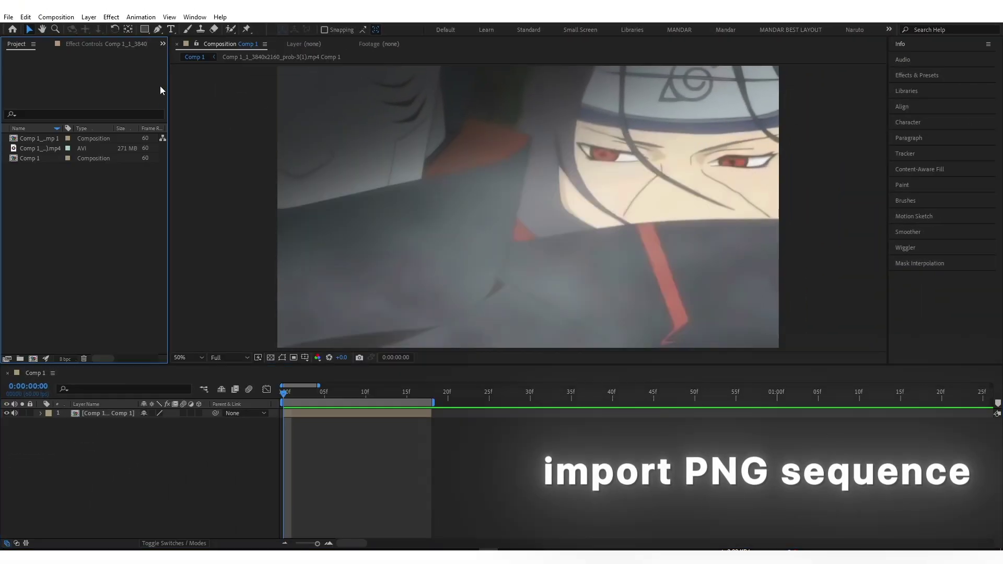
pyautogui.rightClick(19, 202)
pyautogui.moveTo(83, 251)
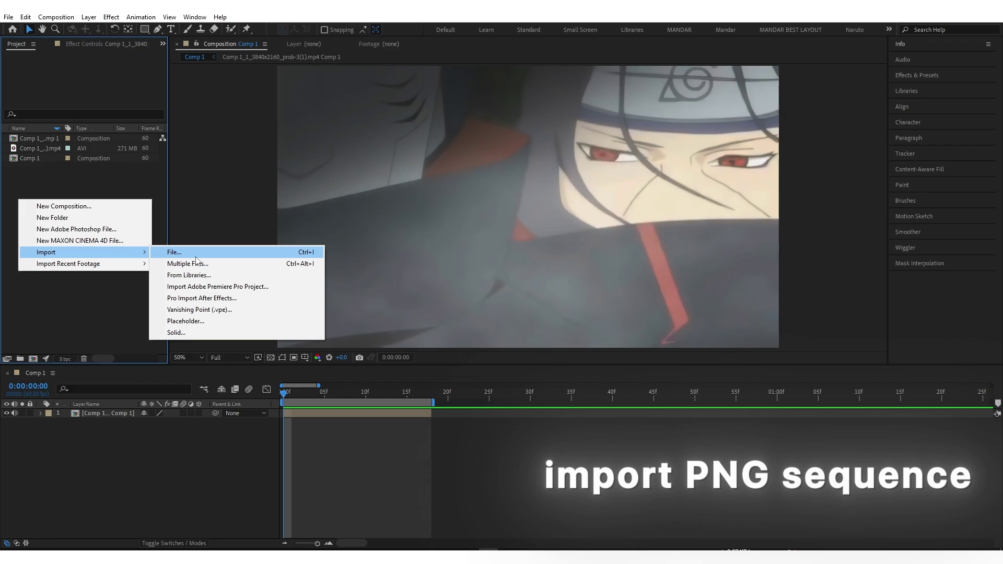
pyautogui.click(202, 254)
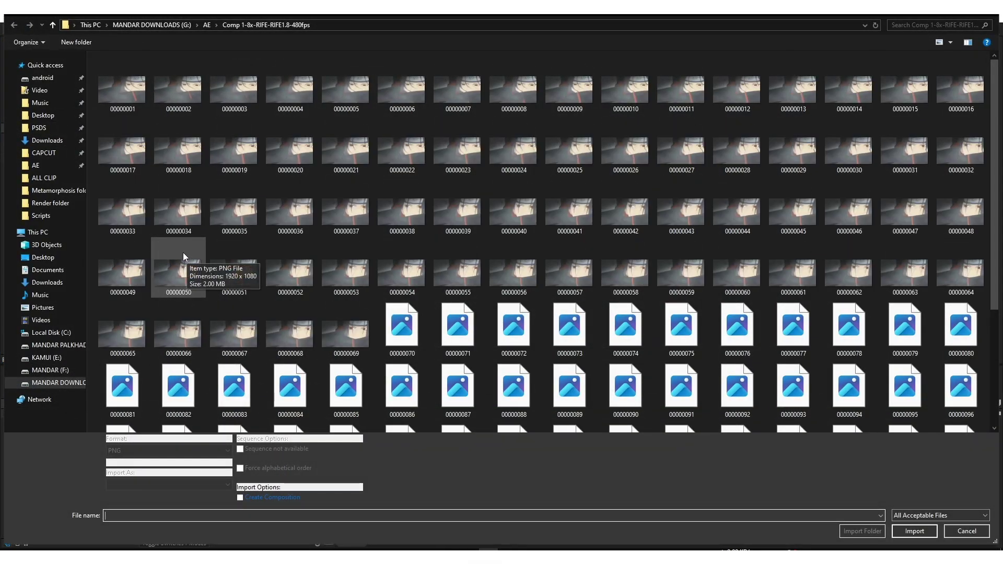
pyautogui.click(117, 96)
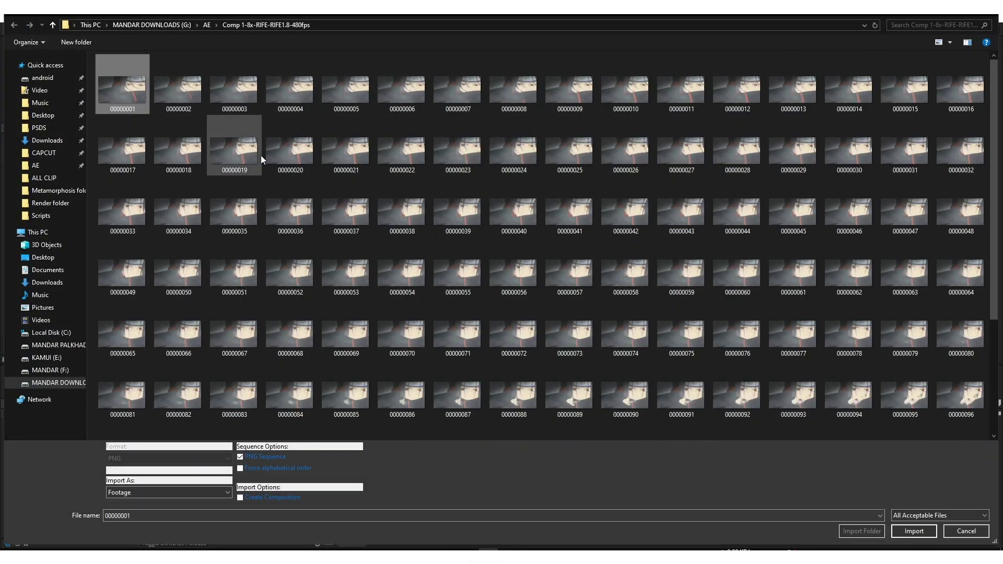
pyautogui.click(903, 531)
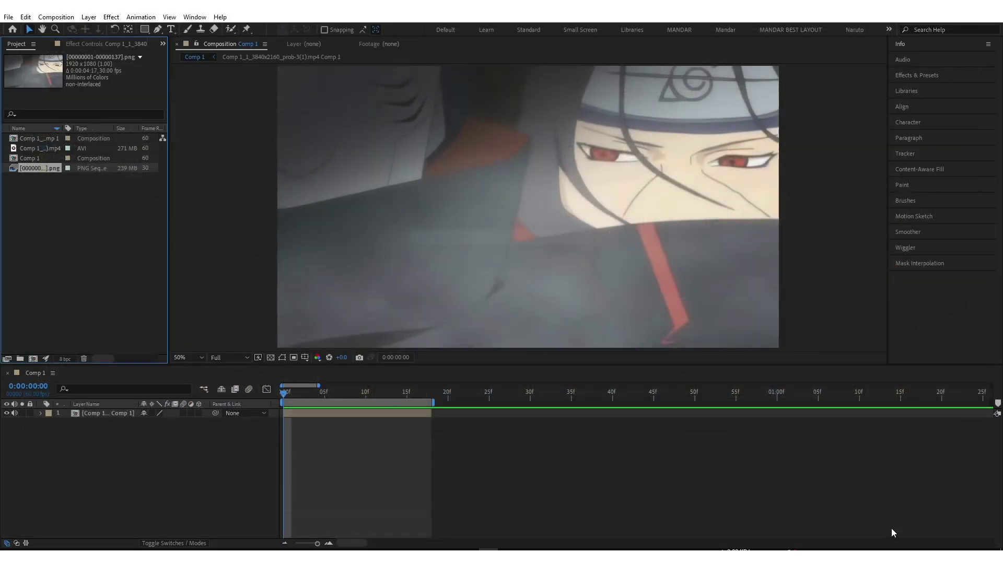
# Add the PNG sequence as a layer in Comp 1 and extend the work area past two seconds.
pyautogui.press('space')
pyautogui.moveTo(305, 410); pyautogui.dragTo(337, 415)
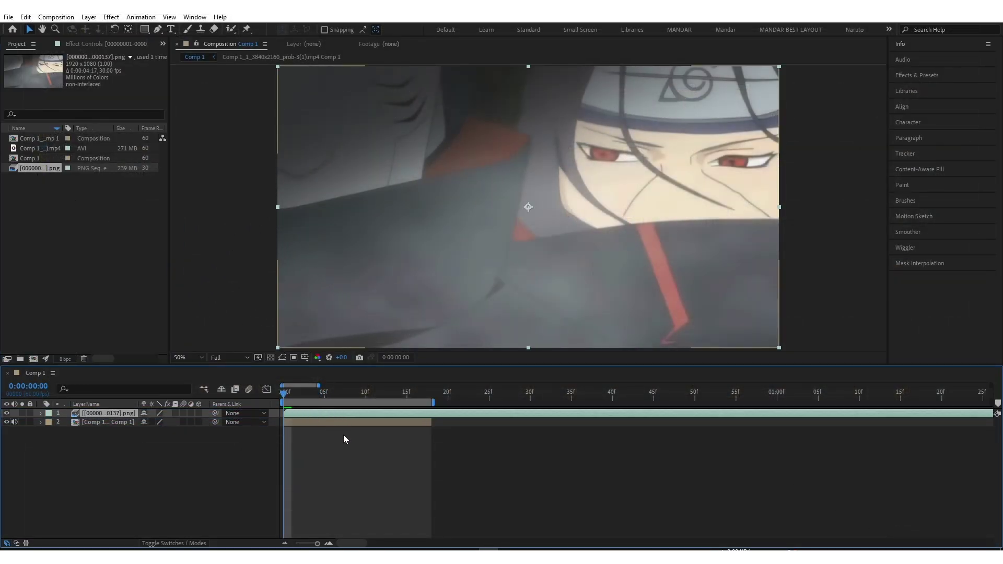
pyautogui.press('-')
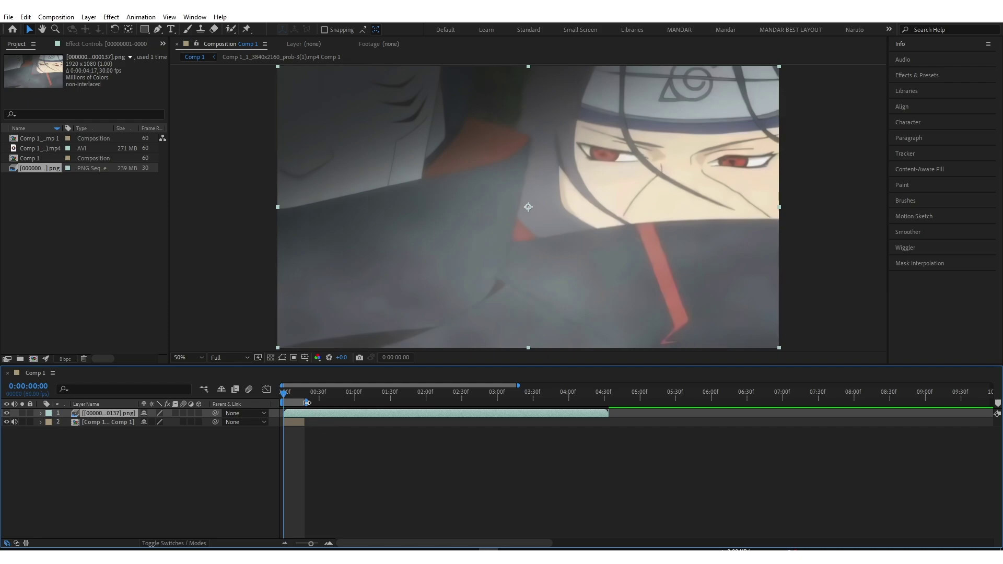
pyautogui.moveTo(310, 402); pyautogui.dragTo(443, 402)
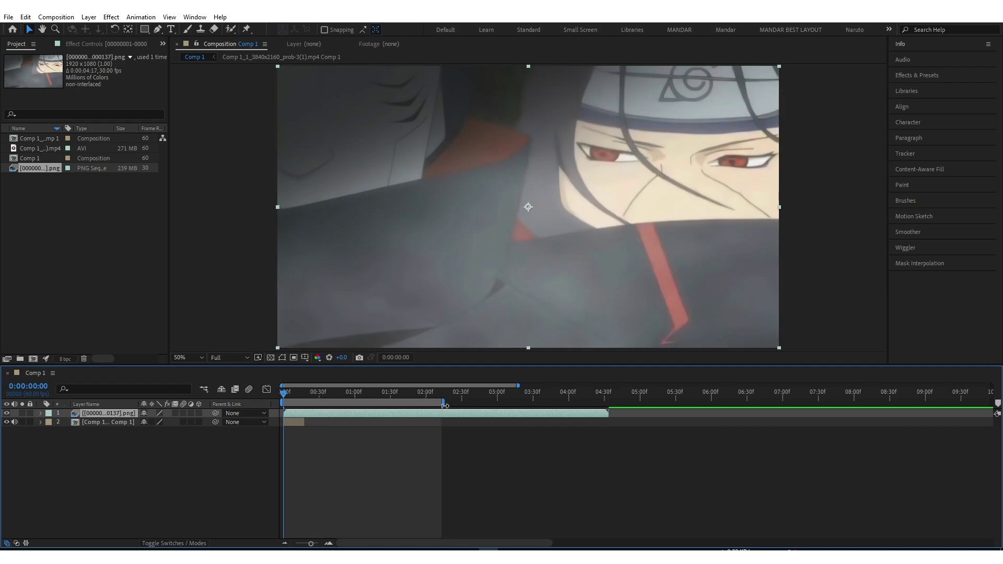
# Enable time remapping on the sequence layer and pull its end keyframe near two seconds.
pyautogui.rightClick(405, 414)
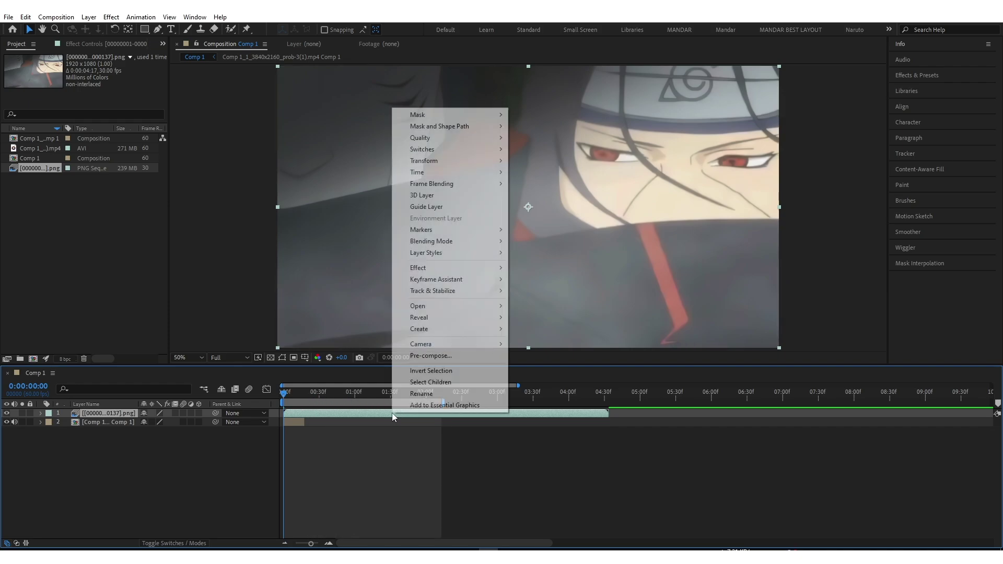
pyautogui.click(549, 173)
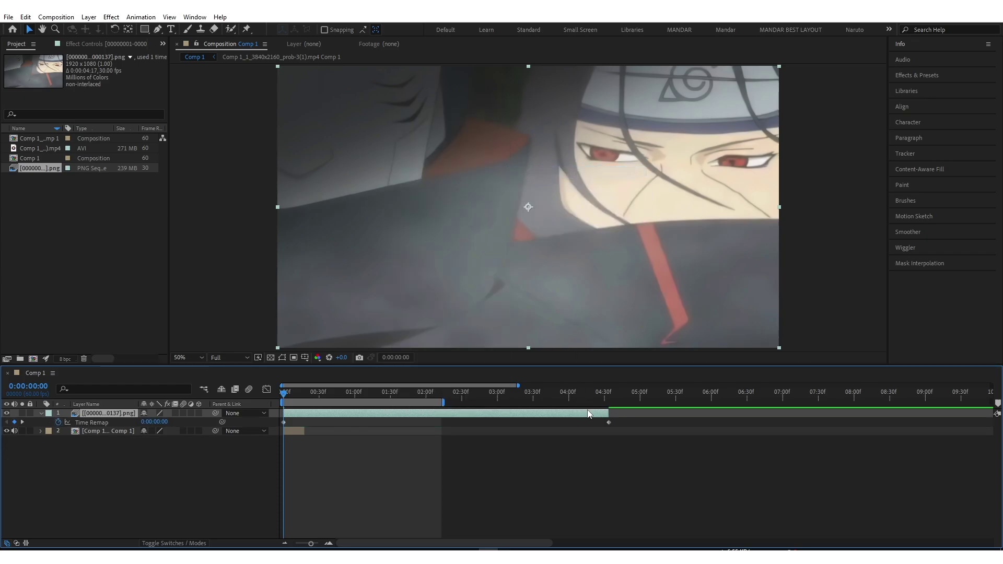
pyautogui.moveTo(609, 424); pyautogui.dragTo(457, 428)
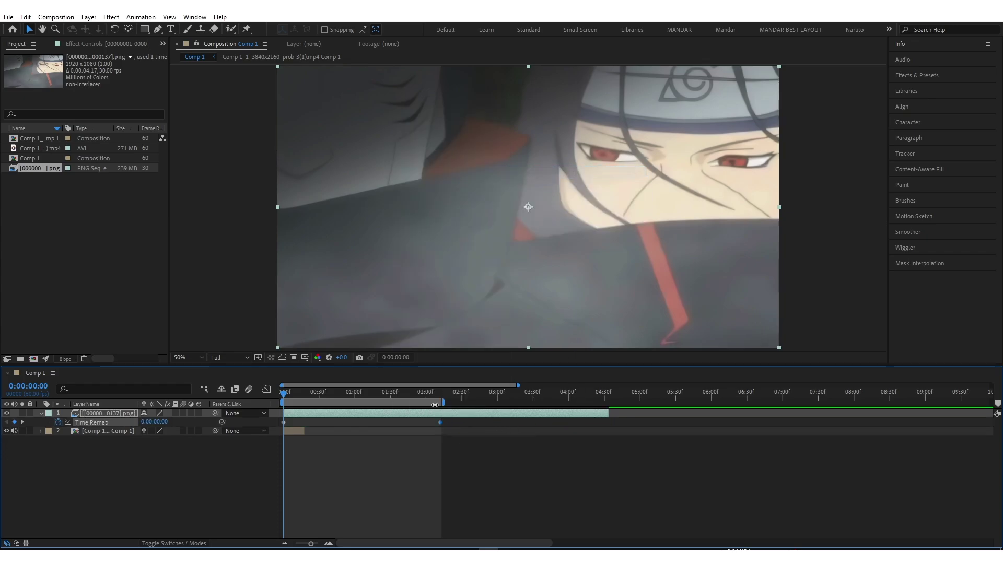
pyautogui.moveTo(427, 394)
pyautogui.mouseDown()
pyautogui.moveTo(439, 394)
pyautogui.moveTo(284, 393)
pyautogui.mouseUp()
# Split the layer at the end keyframe, delete the leftover piece, and preview the composition.
pyautogui.hotkey('ctrl', 'shift', 'd')
pyautogui.press('Delete')
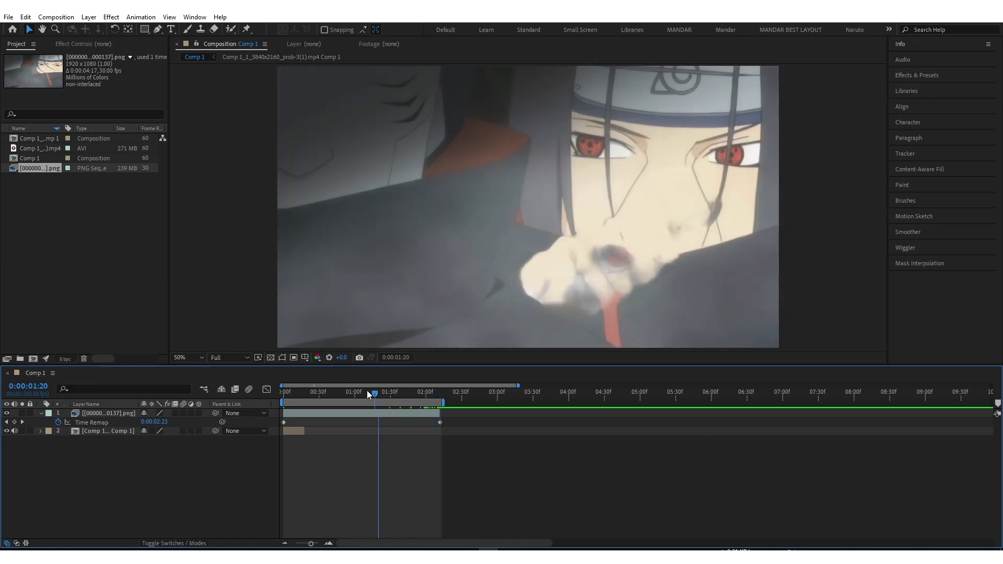
pyautogui.press('space')
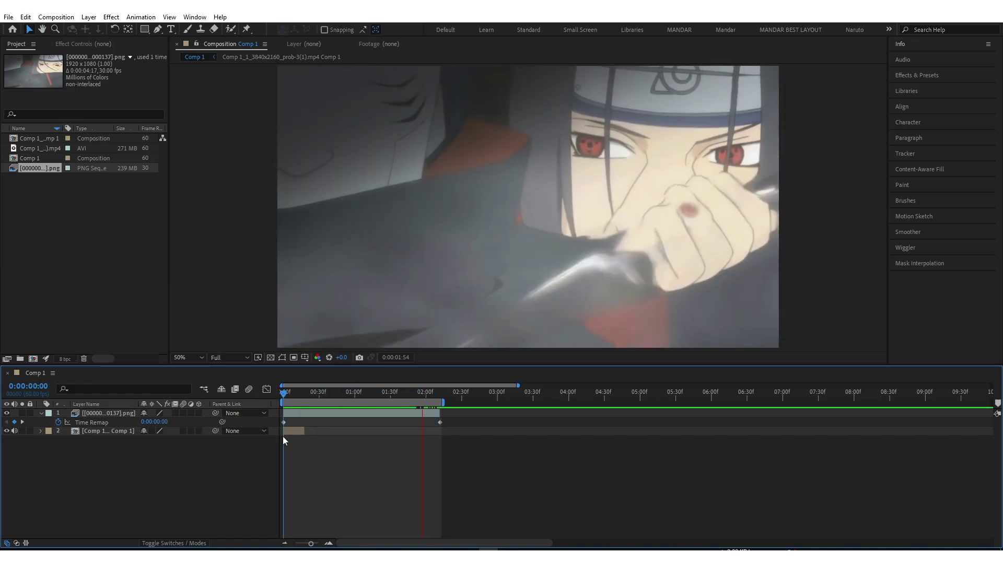
pyautogui.press('=')
pyautogui.click(335, 412)
# Turn on Frame Blending for the PNG sequence layer and pre-compose it into a new composition.
pyautogui.press('u')
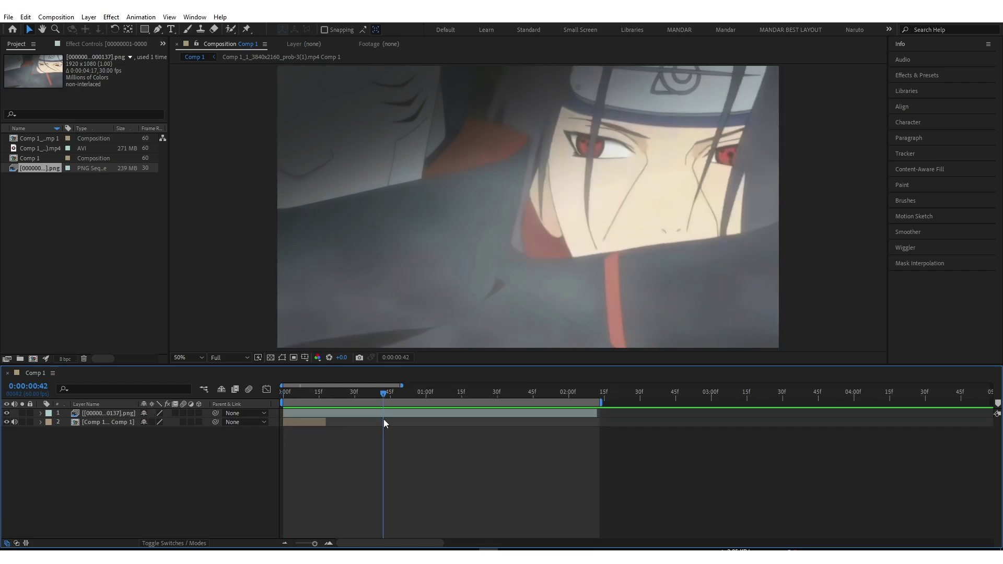
pyautogui.click(177, 414)
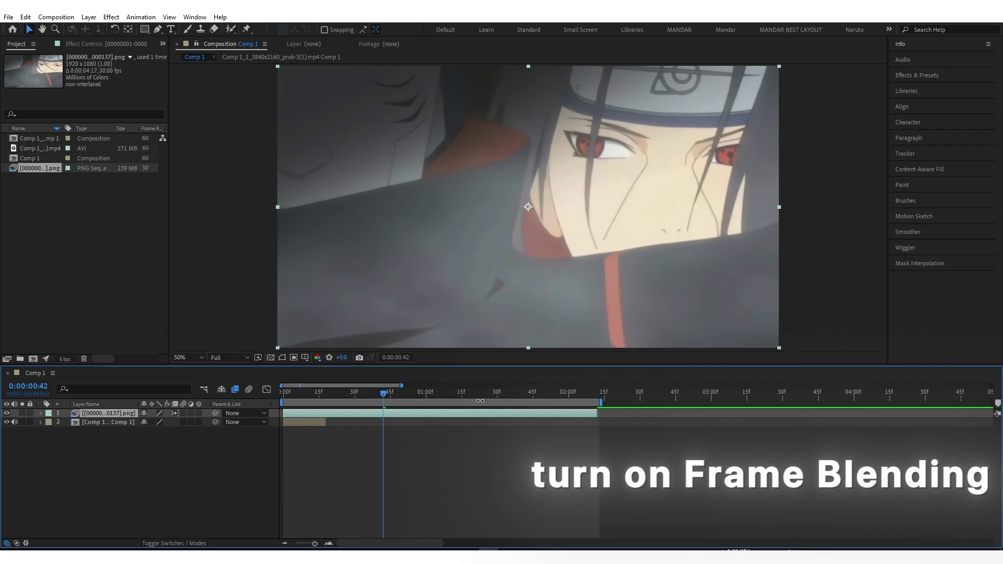
pyautogui.hotkey('ctrl', 'shift', 'c')
pyautogui.click(527, 397)
pyautogui.moveTo(361, 396); pyautogui.dragTo(278, 402)
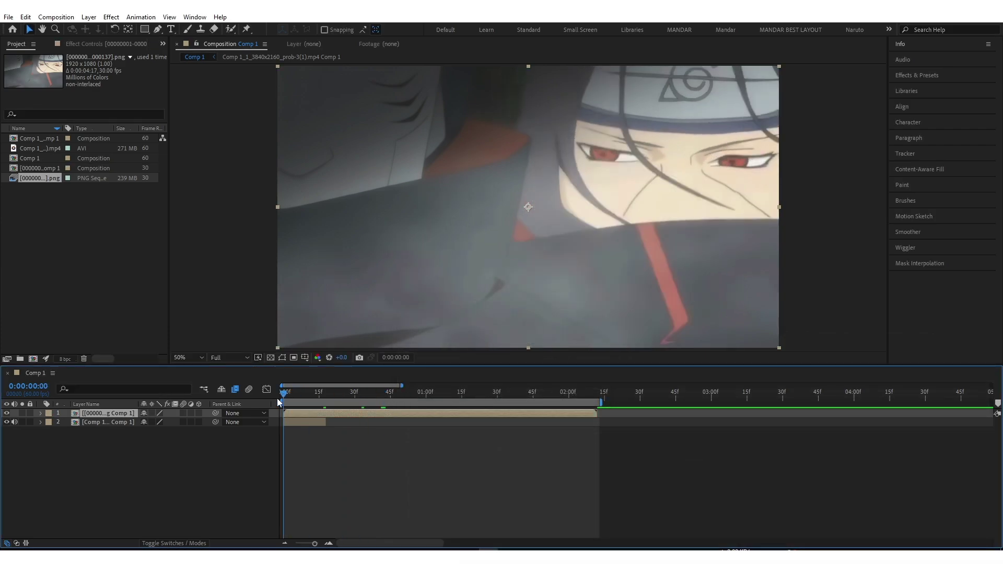
# Apply Twixtor Pro to the precomposed layer and set its input frame rate to 60.
pyautogui.hotkey('ctrl', 'space')
pyautogui.write('tw')
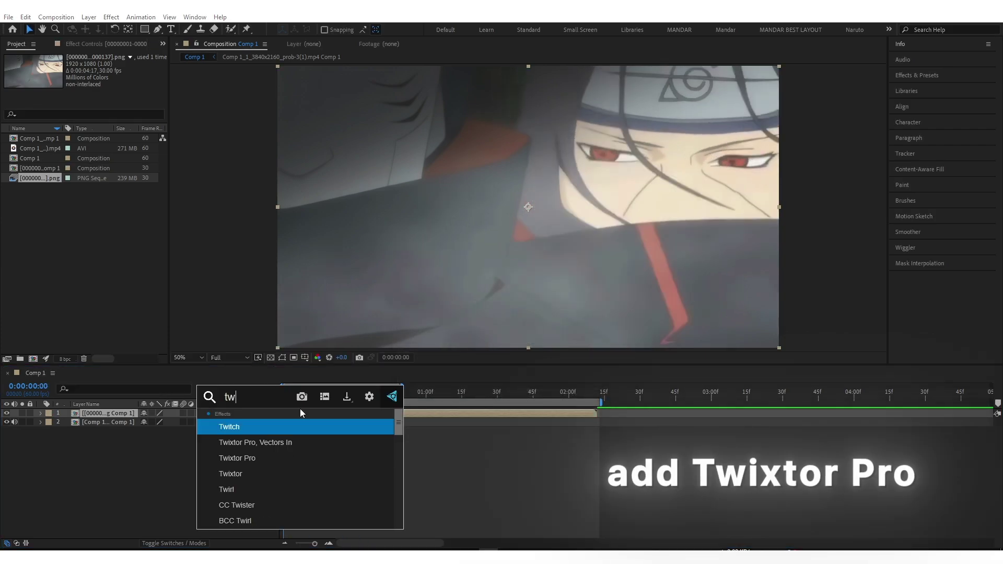
pyautogui.write('ixtor')
pyautogui.press('Down')
pyautogui.press('Return')
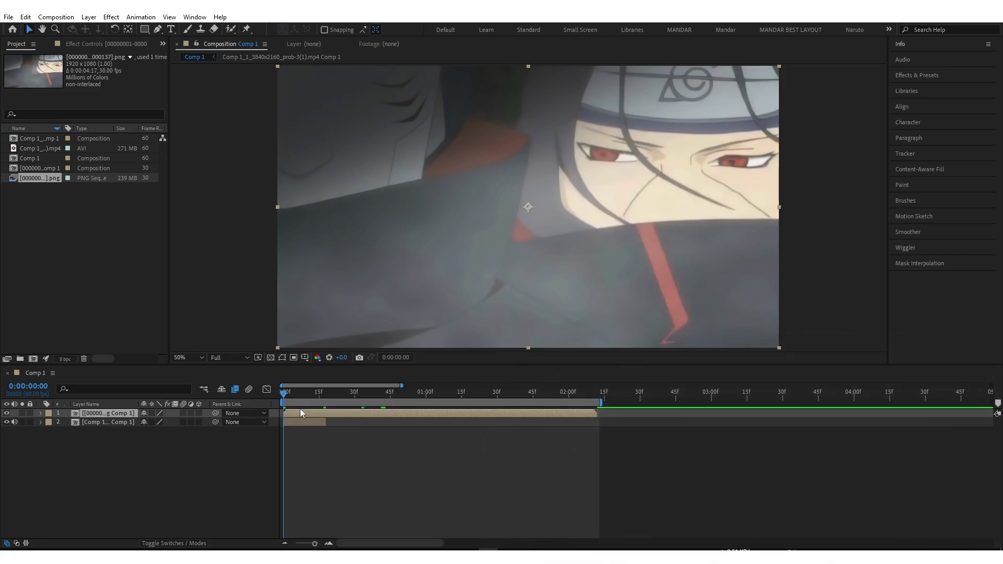
pyautogui.click(101, 145)
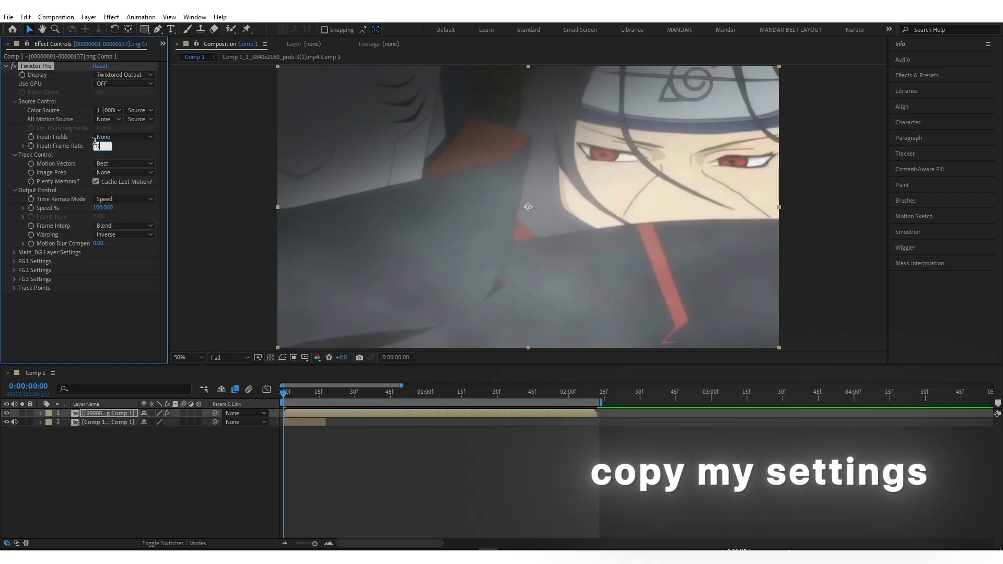
pyautogui.write('0')
# Set Twixtor to Contrast/Edge Enhance image prep, Motion Weighted Blend, and Inverse w/ Smart Blend warping.
pyautogui.click(110, 174)
pyautogui.click(157, 194)
pyautogui.click(114, 228)
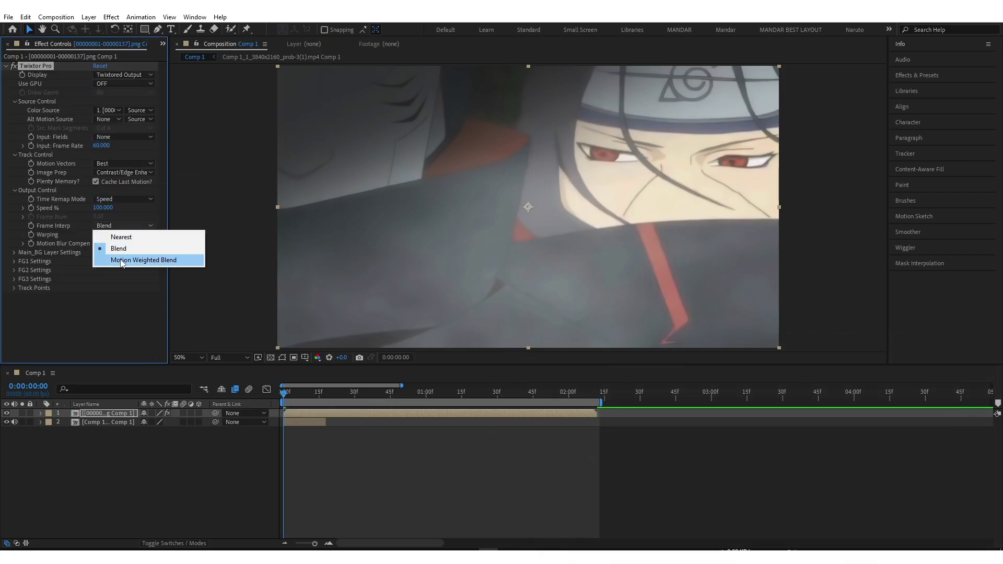
pyautogui.click(121, 260)
pyautogui.click(113, 235)
pyautogui.click(119, 252)
pyautogui.write('120')
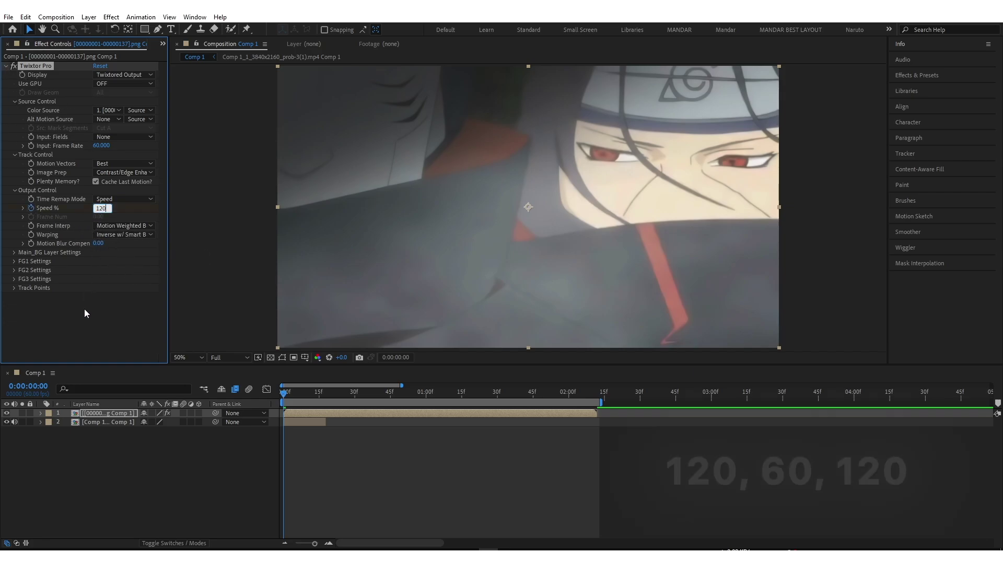
# Key Speed % at 120 at start, 60 near one second, 120 at the end, and select all three keys.
pyautogui.press('Return')
pyautogui.press('u')
pyautogui.moveTo(286, 395); pyautogui.dragTo(442, 398)
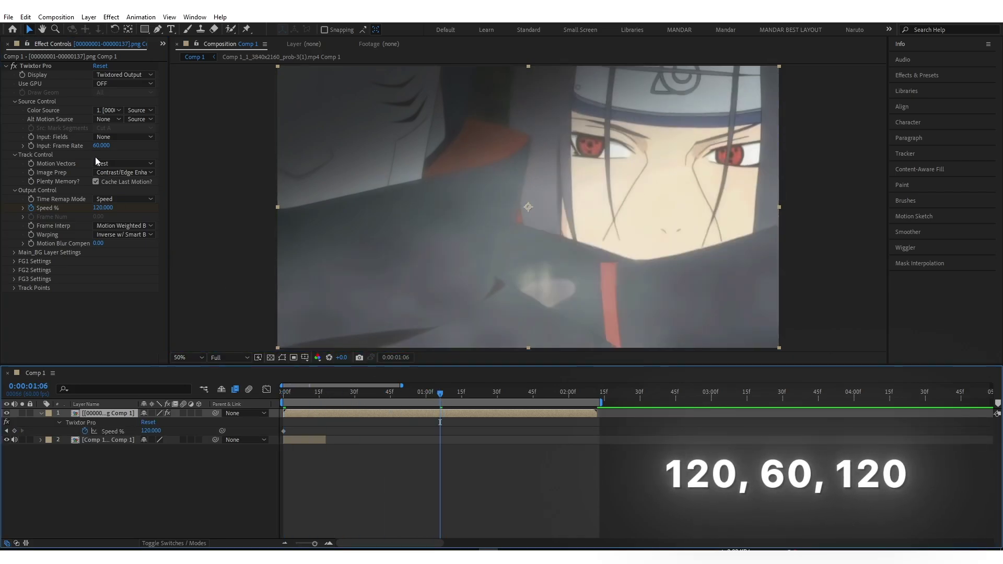
pyautogui.click(103, 207)
pyautogui.write('60.000')
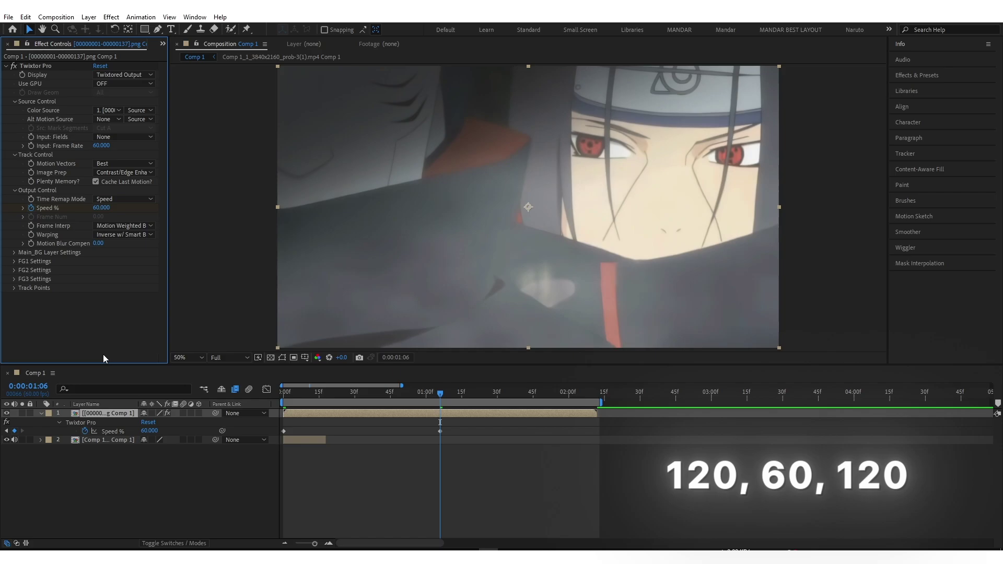
pyautogui.moveTo(467, 390); pyautogui.dragTo(598, 401)
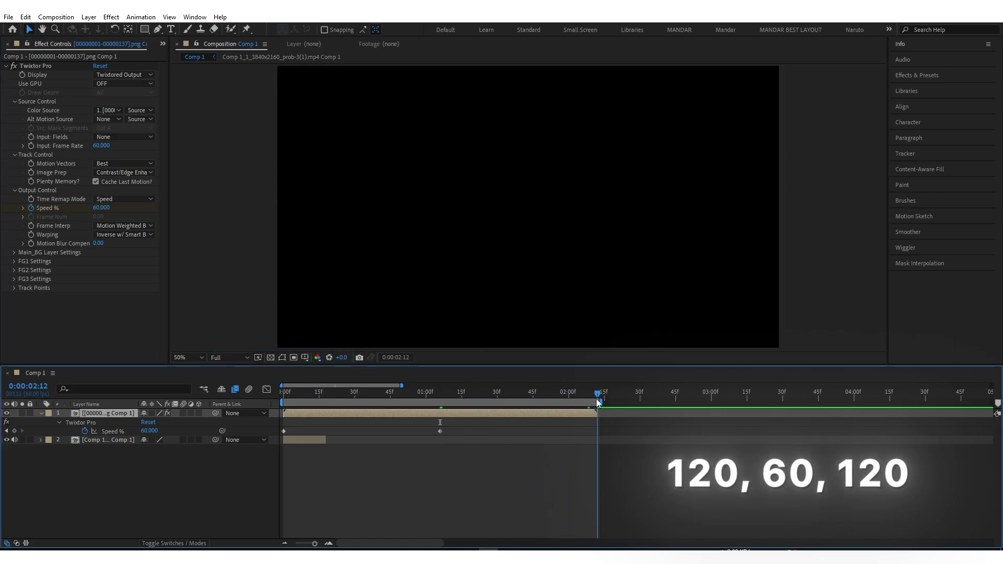
pyautogui.click(100, 208)
pyautogui.write('120.000')
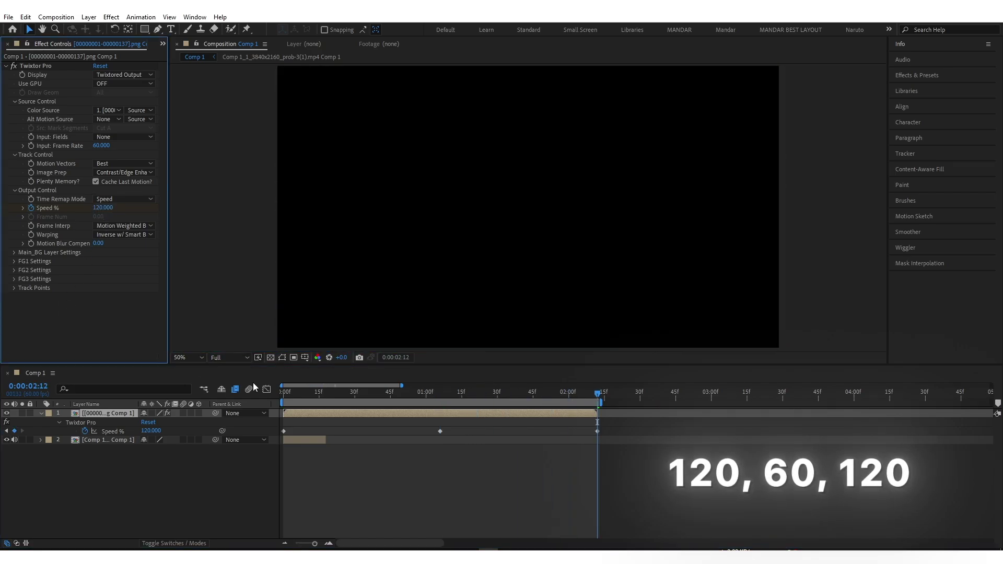
pyautogui.moveTo(630, 442); pyautogui.dragTo(269, 426)
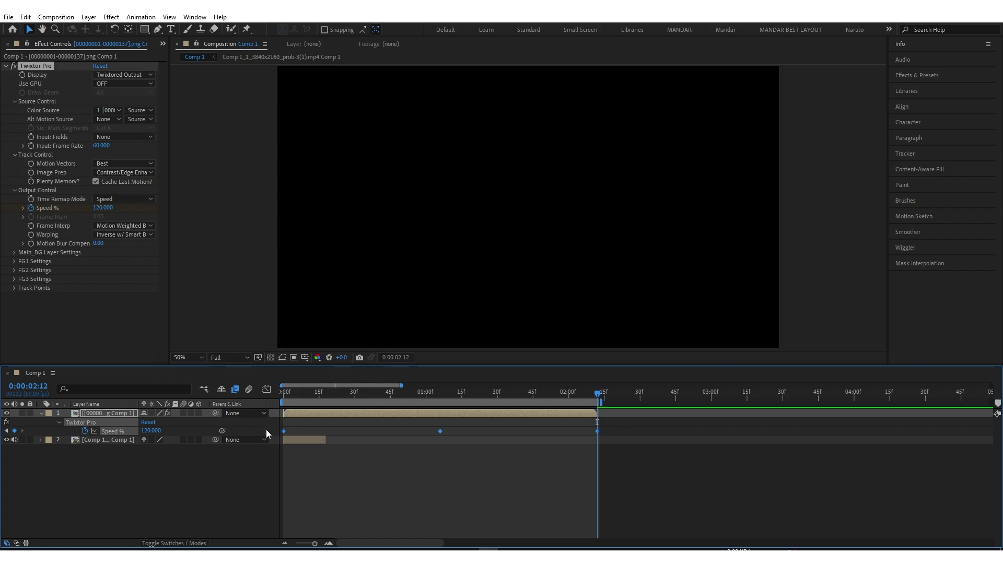
# Show the Twixtor Speed % keyframes (120 to 60 and back) as a curve in the Graph Editor.
pyautogui.click(267, 391)
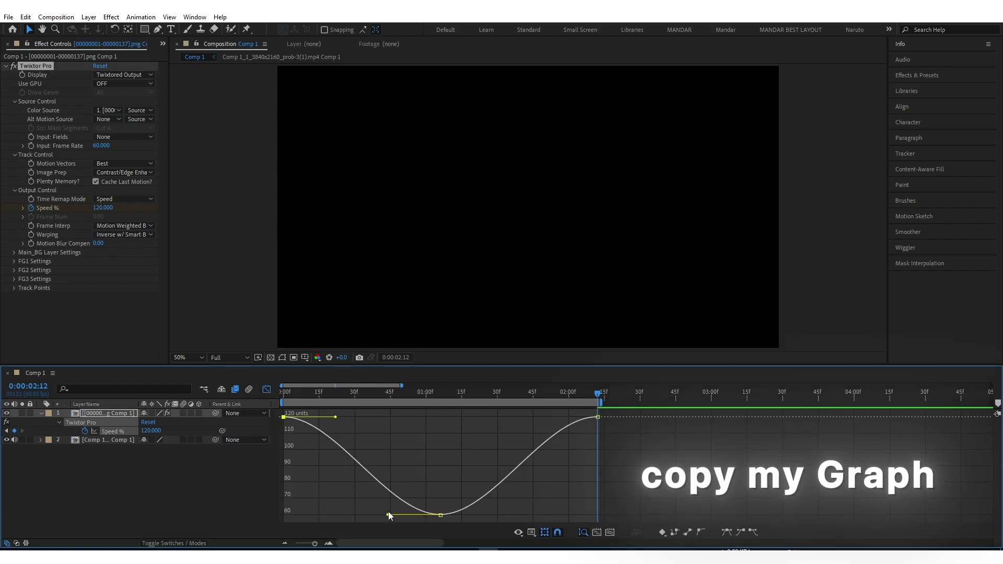